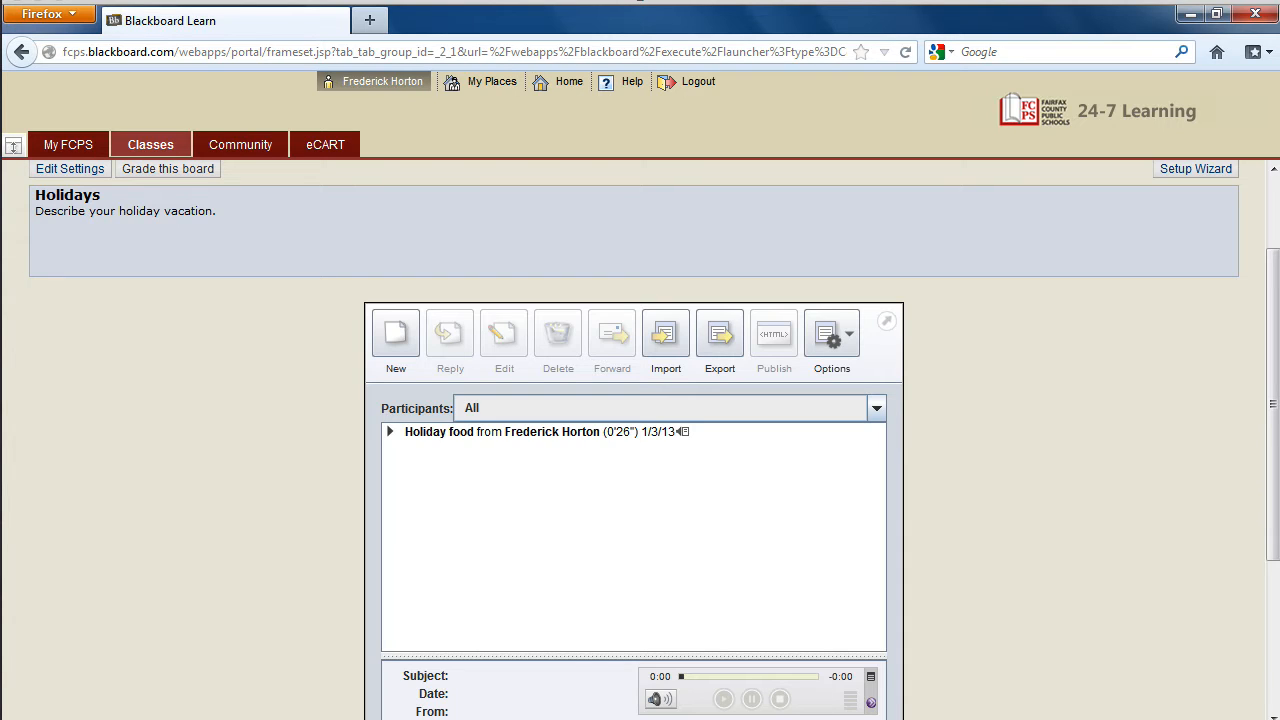
Step: Expand the Holiday food thread to show its replies, and open the grading page for the Holidays voice board
click(389, 431)
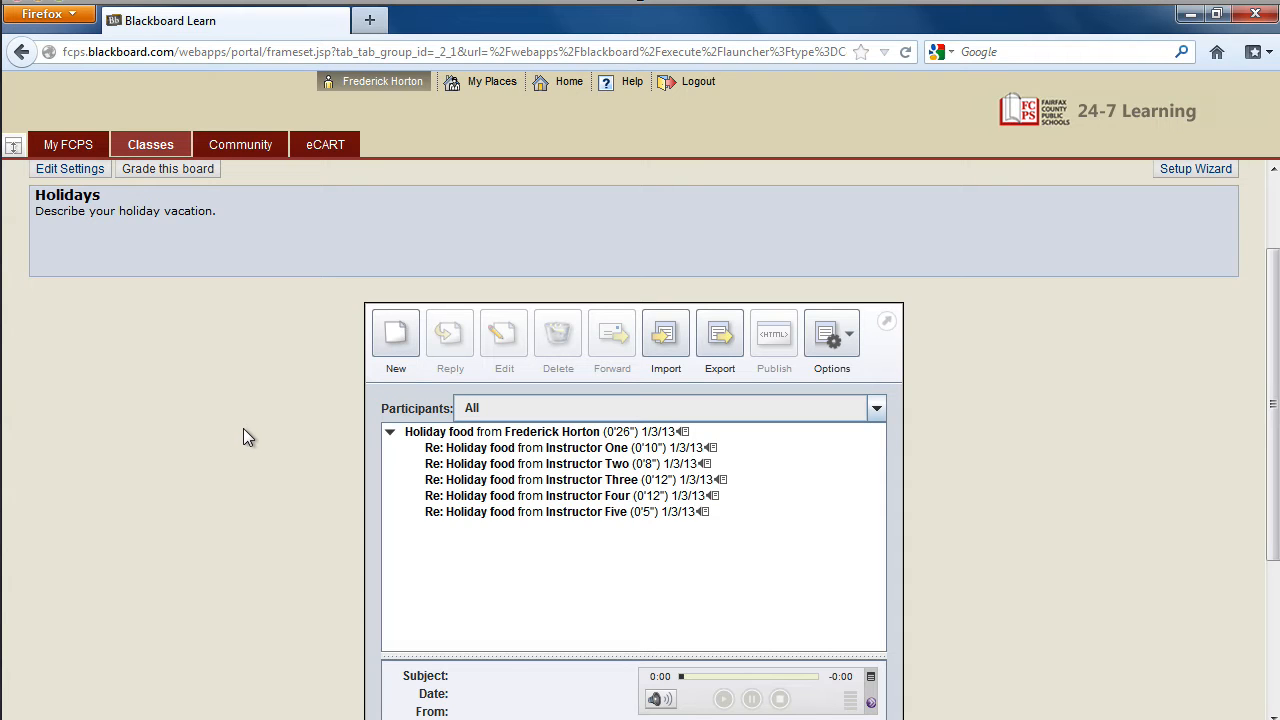
scroll(240, 427, up, 3)
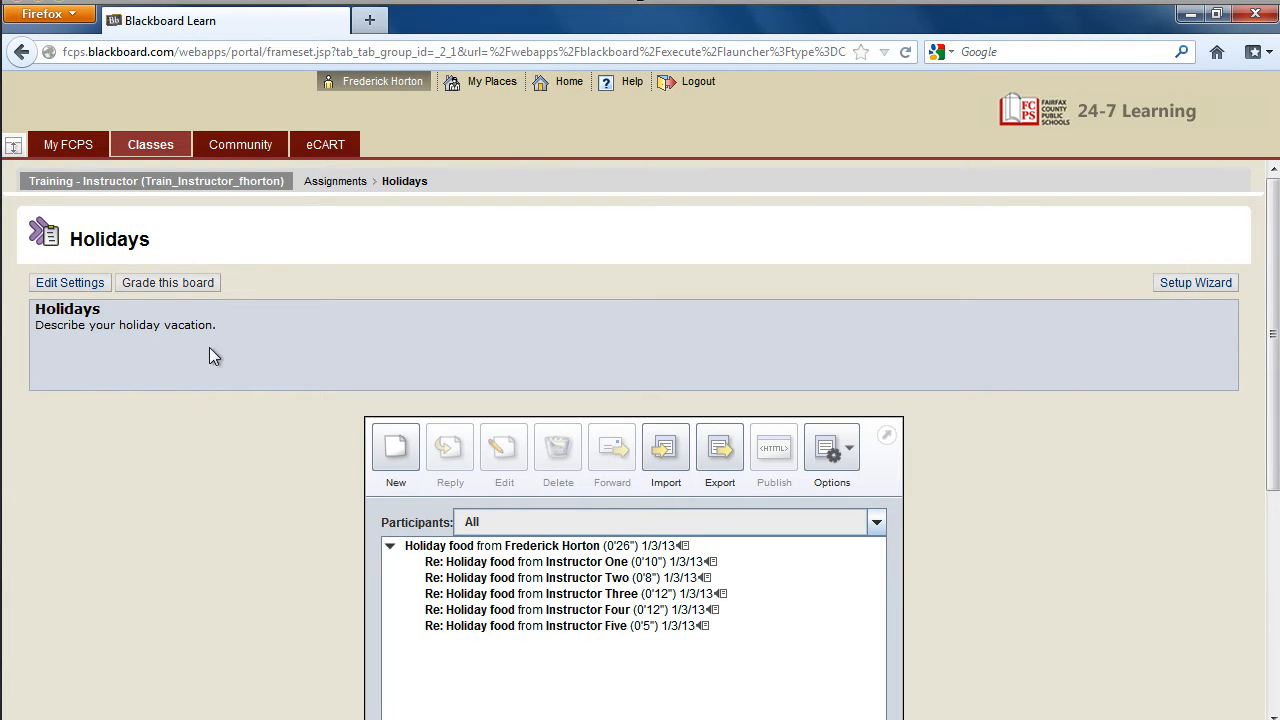
click(167, 284)
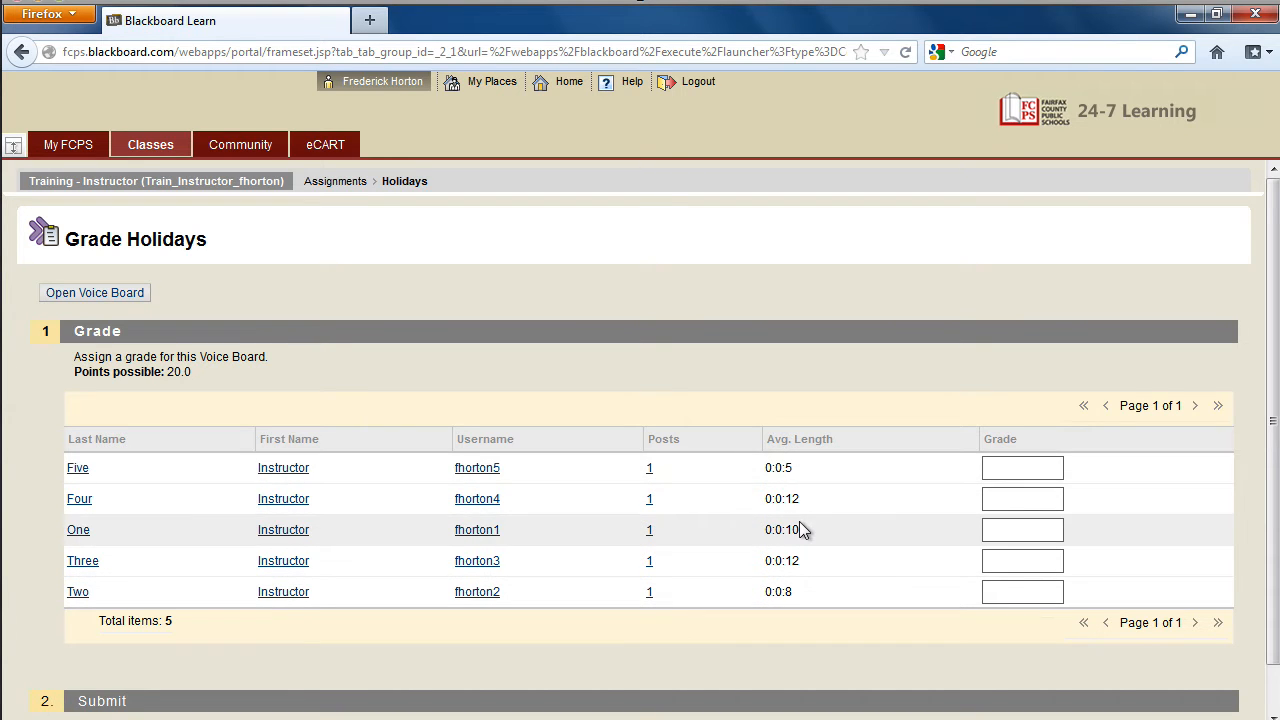
Step: Enter a grade of 20 for each of the first three participants on the Grade Holidays page
click(1025, 468)
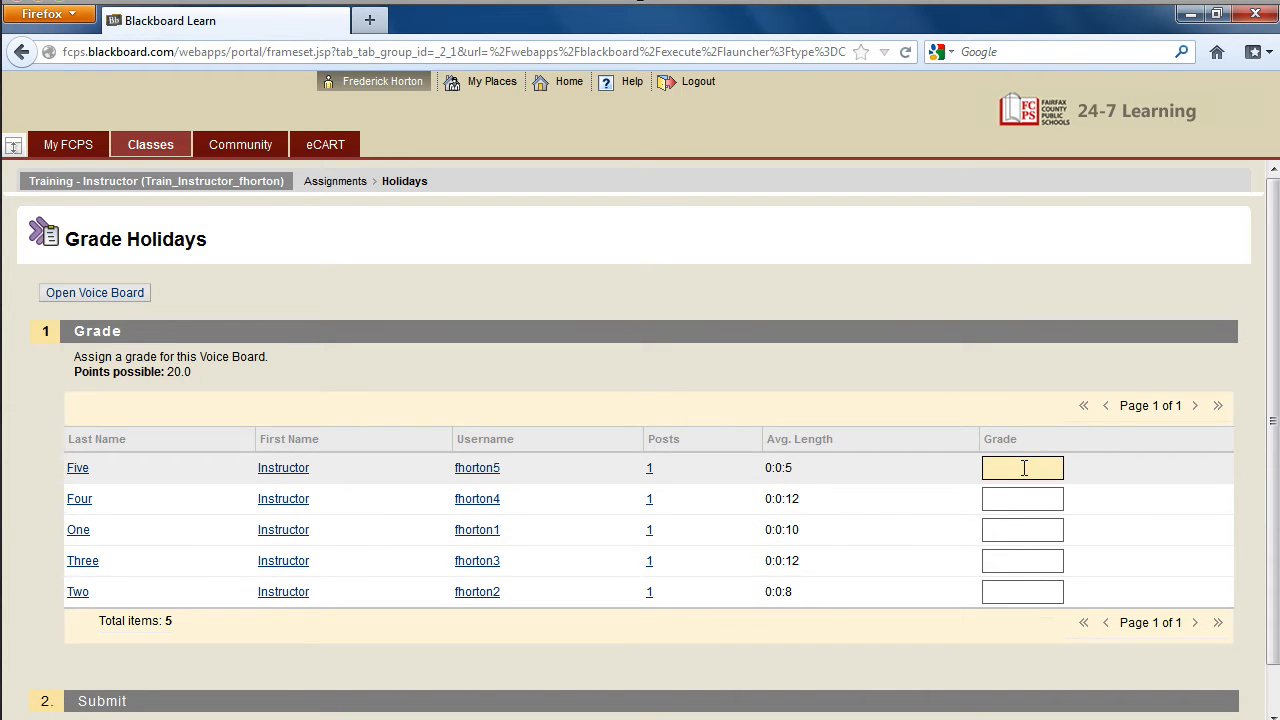
text(20)
click(1040, 492)
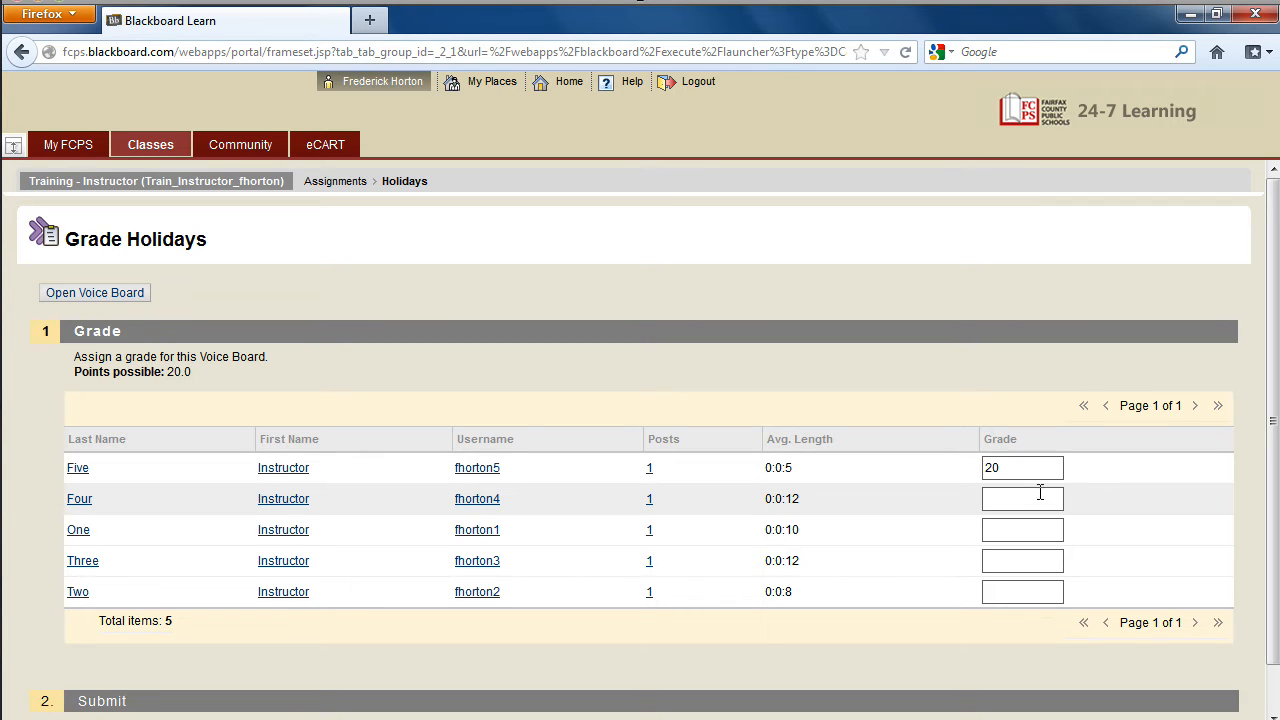
click(1030, 493)
text(20)
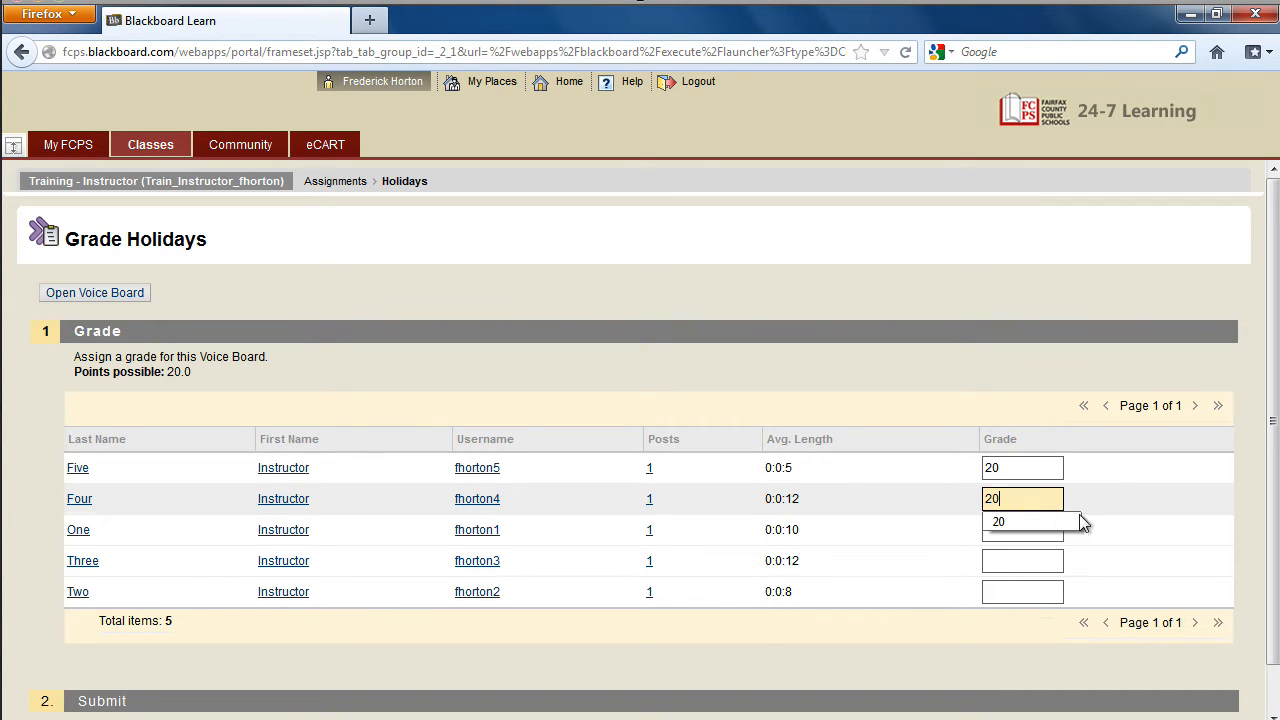
click(1105, 532)
click(1003, 528)
text(2)
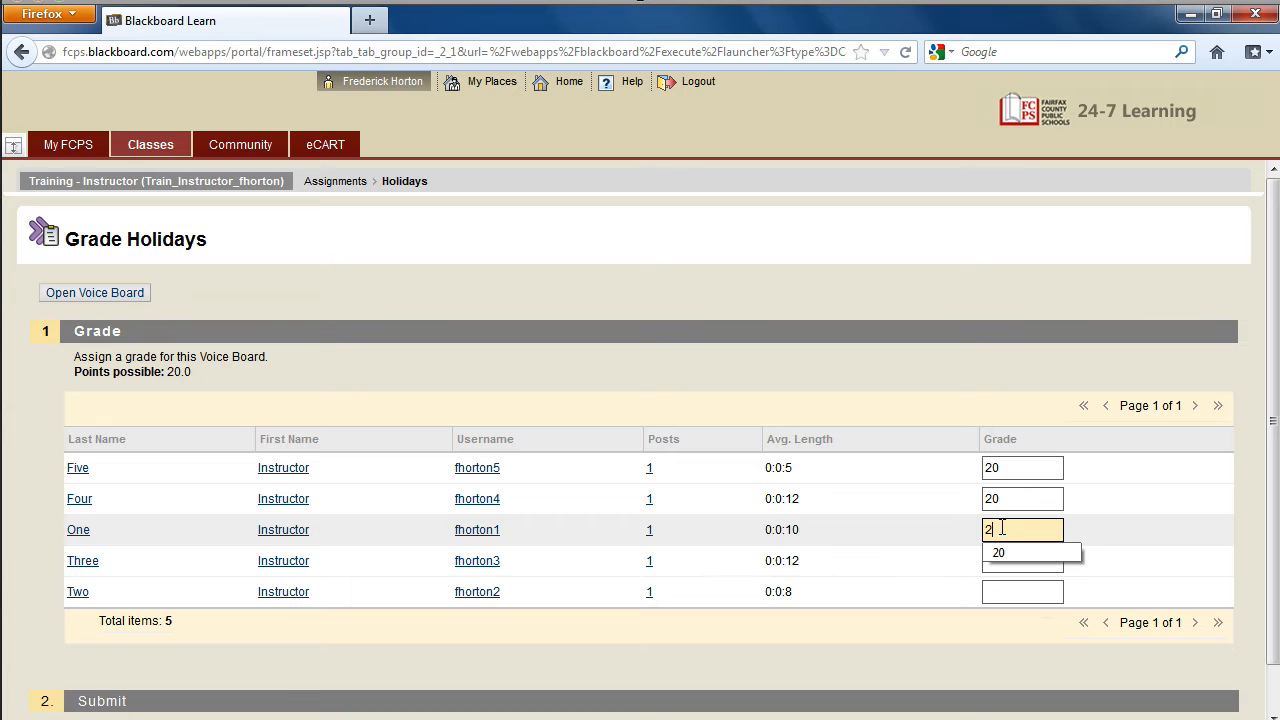
text(0)
click(1150, 555)
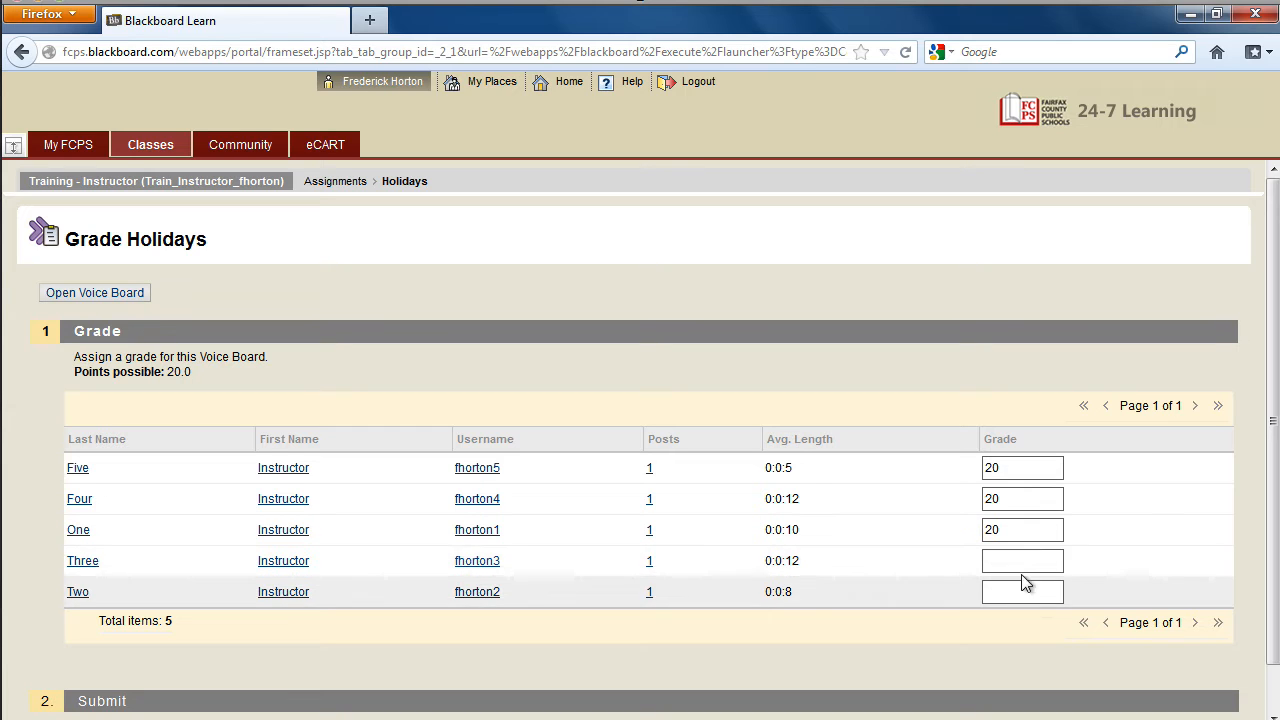
Step: Enter a grade of 20 for each of the last two participants and submit the voice board grades
click(1021, 562)
text(20)
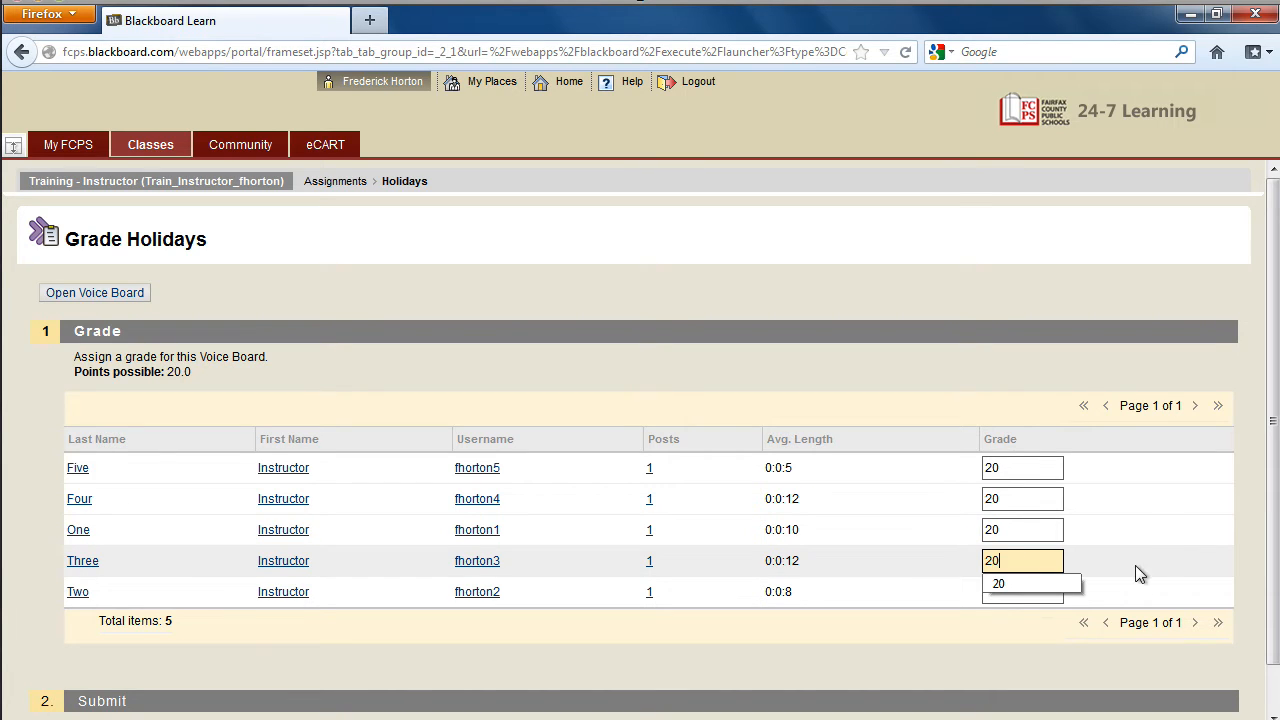
click(1135, 565)
scroll(1100, 580, down, 1)
click(1045, 546)
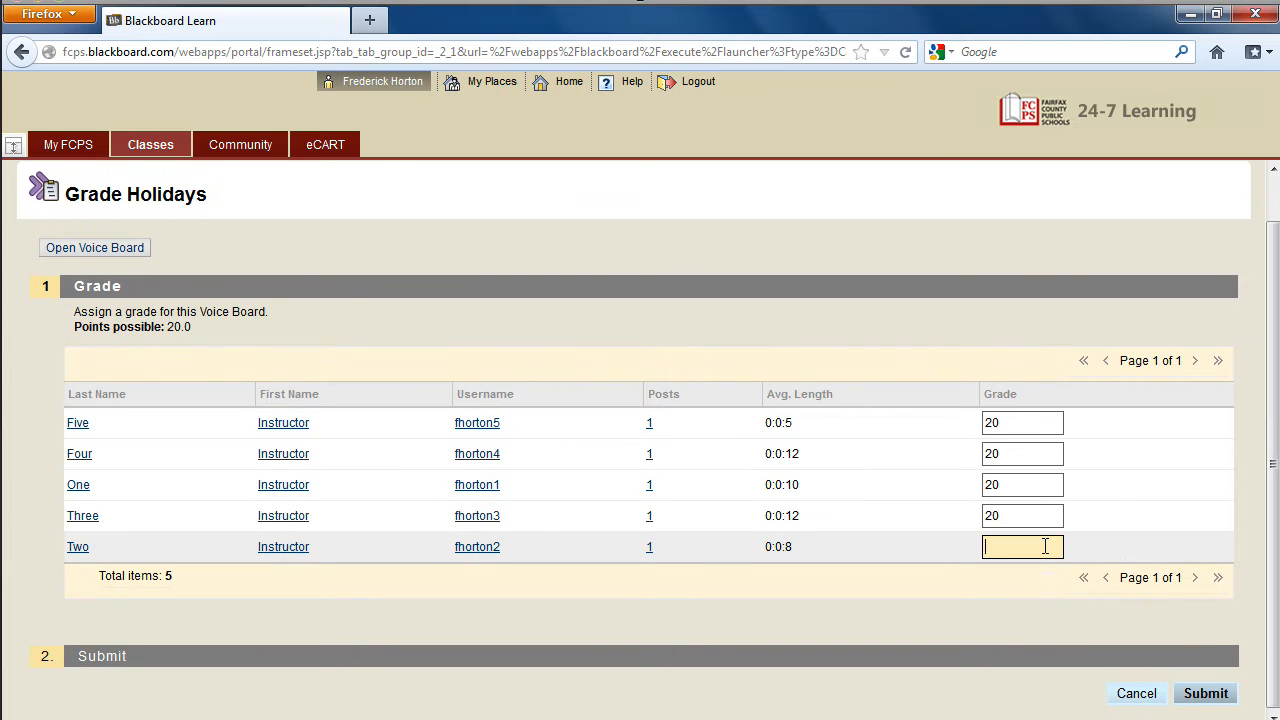
text(20)
click(1140, 540)
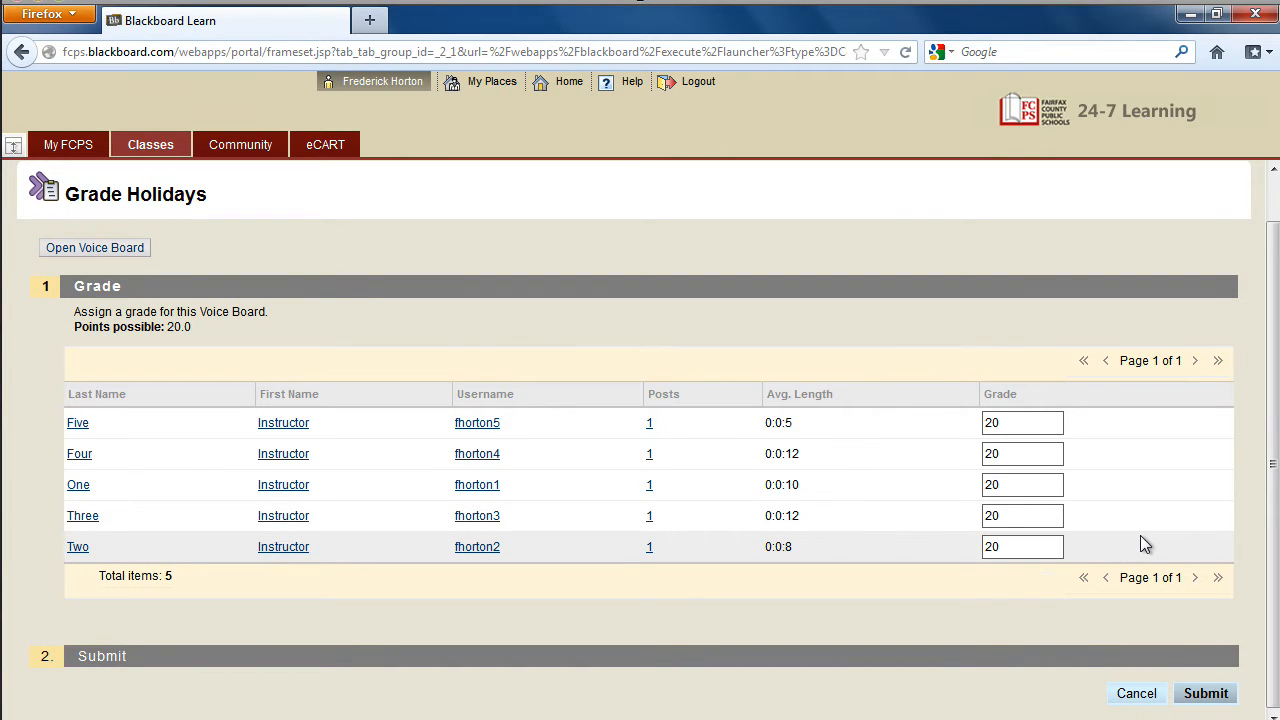
click(1205, 695)
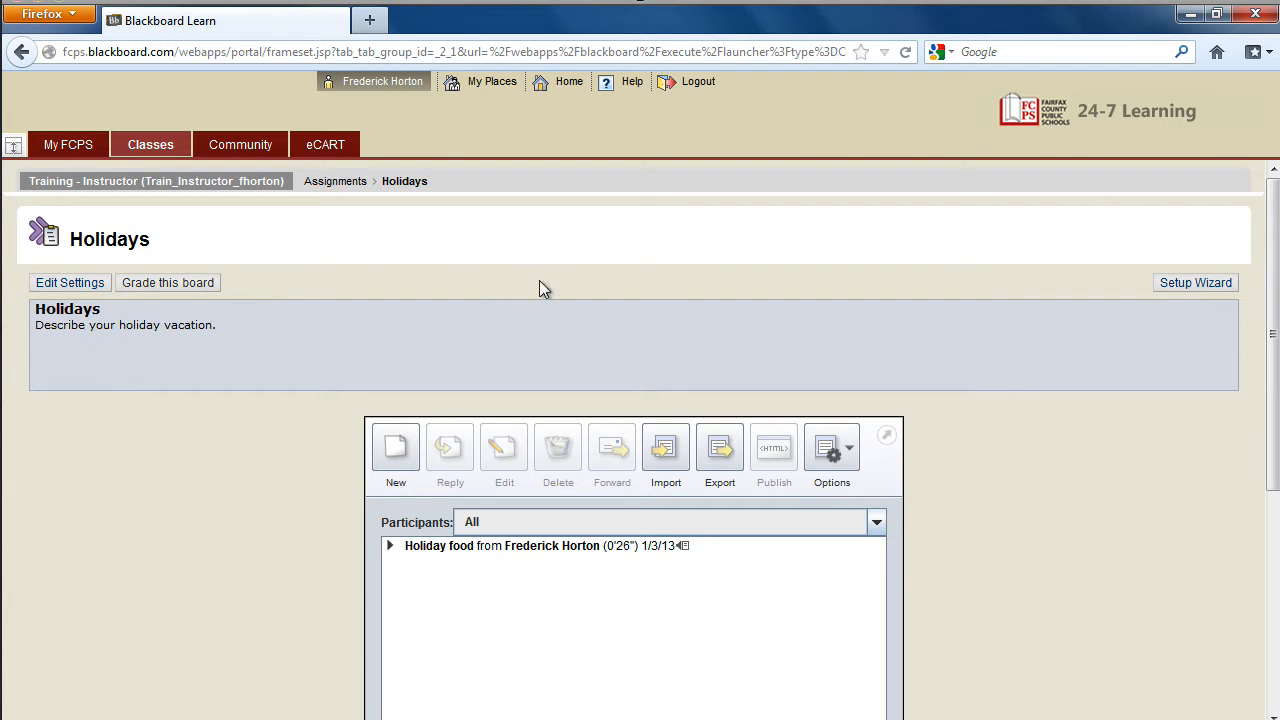
Step: Return to the class's Assignments page and open the Full Grade Center
click(329, 184)
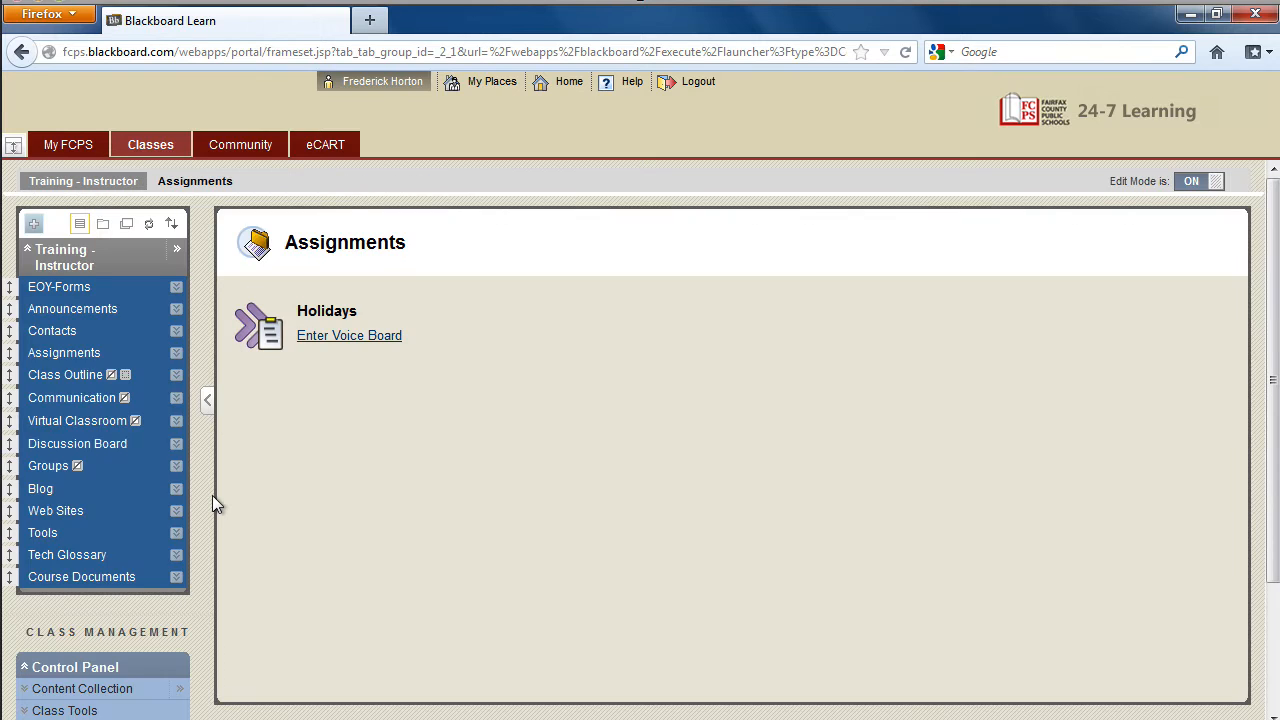
scroll(209, 496, down, 3)
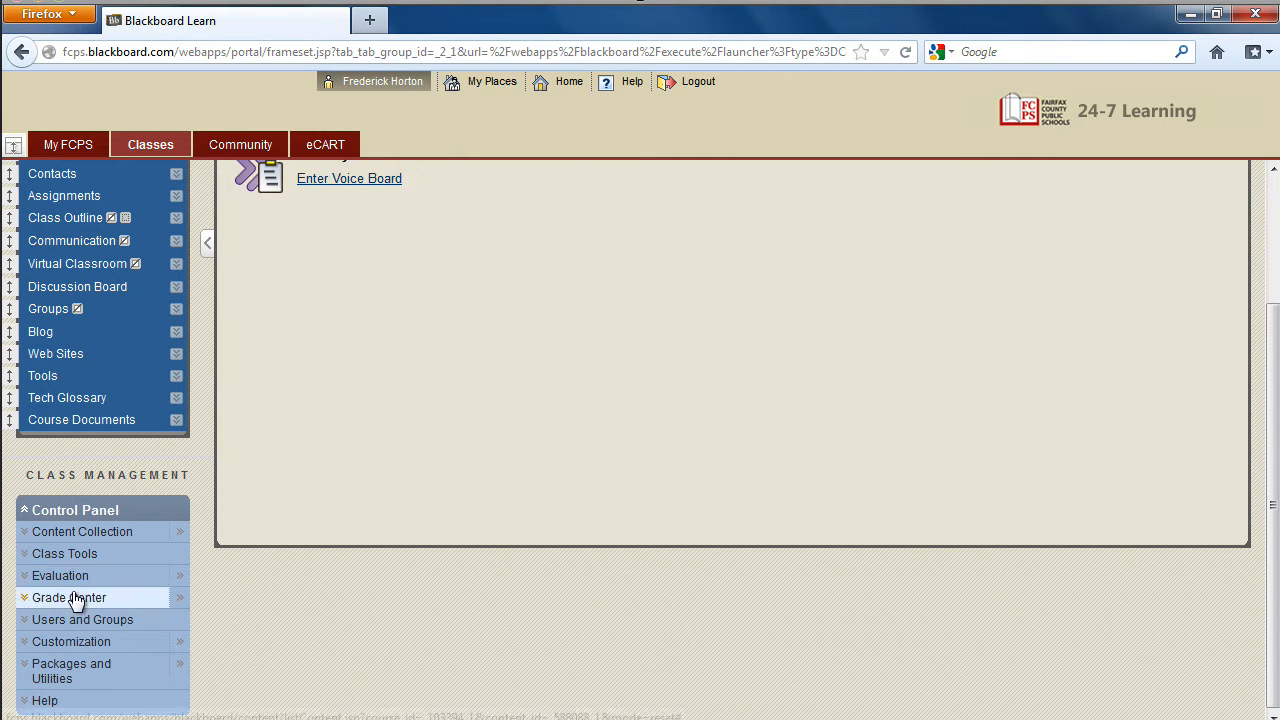
click(25, 599)
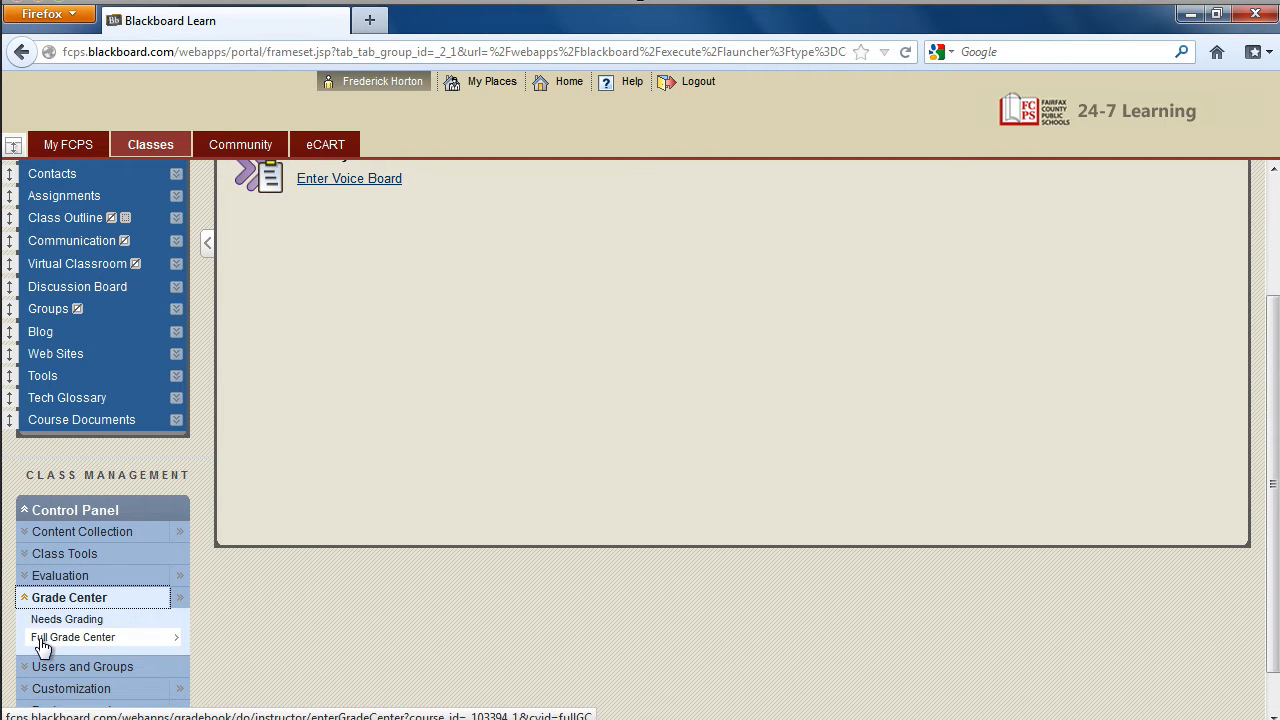
click(45, 640)
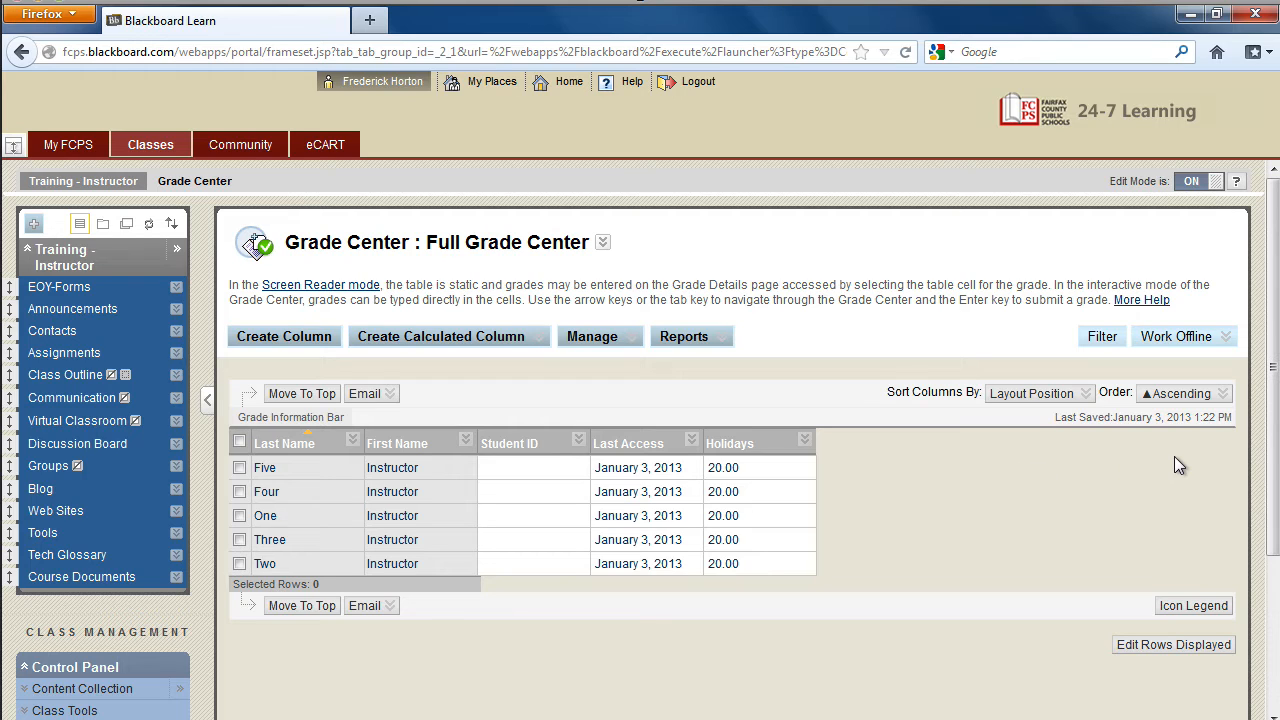
Step: Request an offline grade download of only the last Holidays column in the selected-column list and submit it
click(1170, 338)
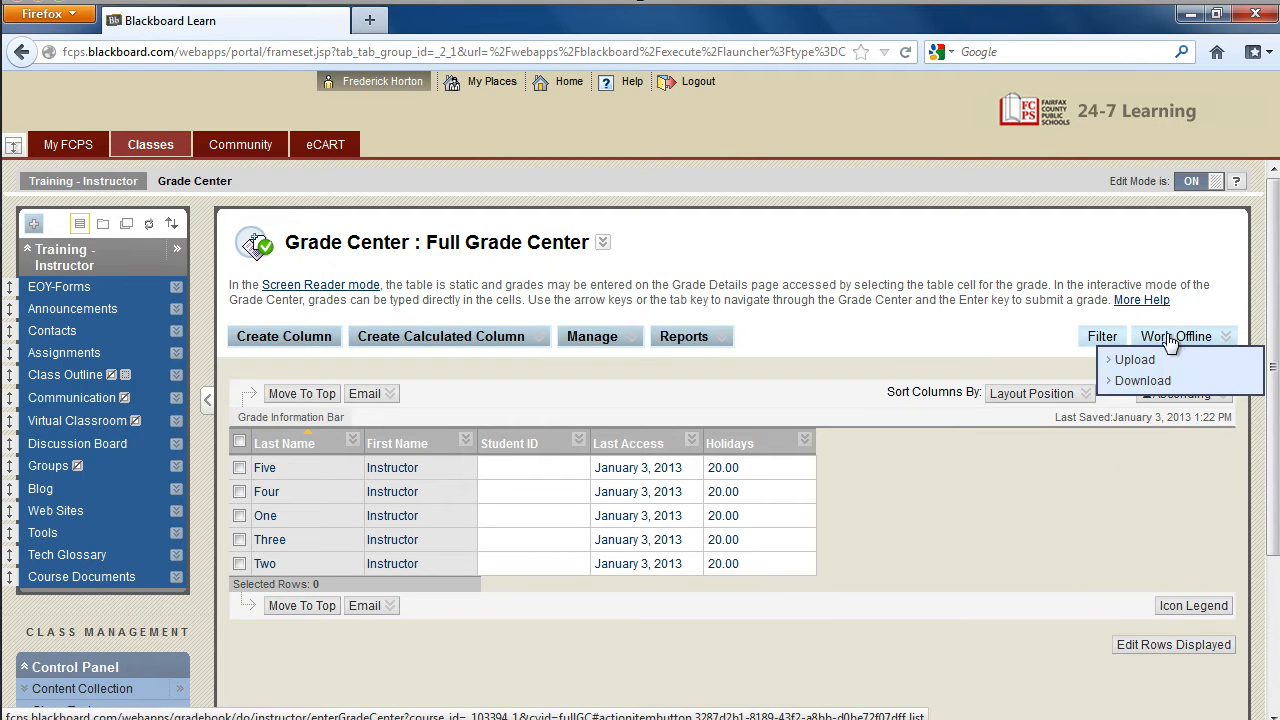
click(1142, 381)
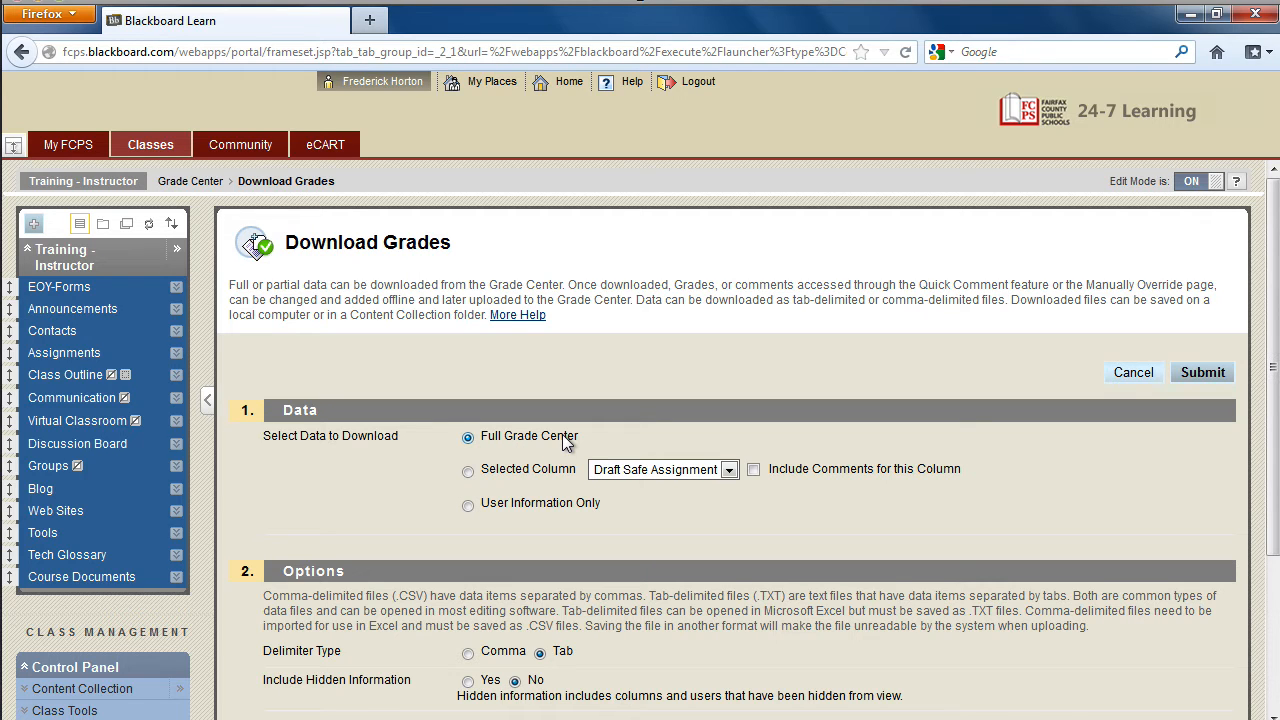
click(469, 474)
click(728, 472)
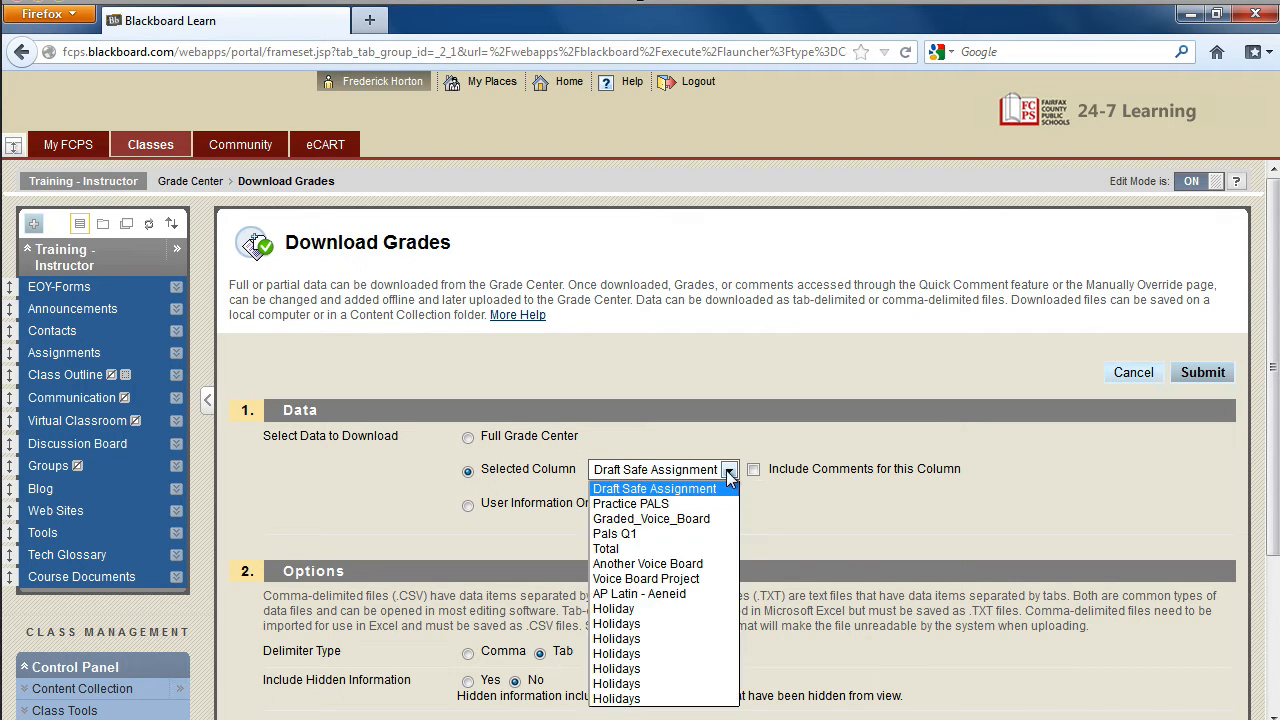
click(618, 699)
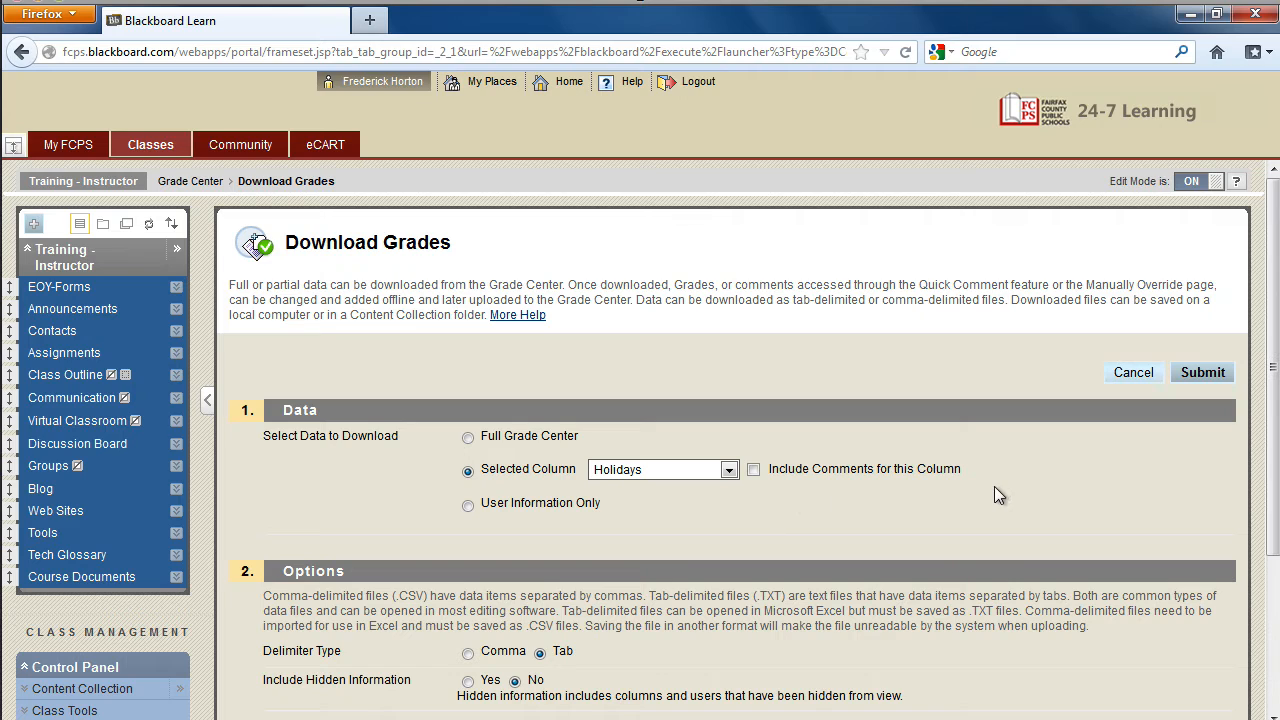
click(1203, 372)
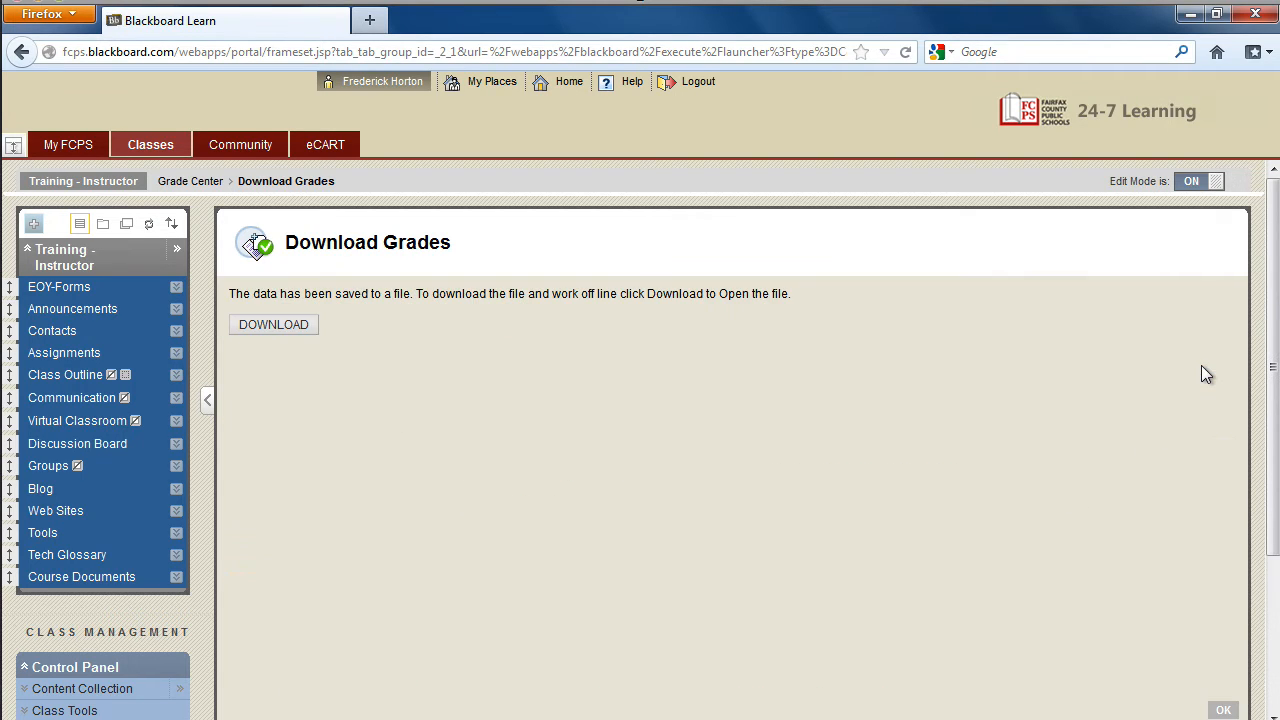
Step: Download the generated grades file with the Save File option, clear the browser's download list and close it
click(285, 328)
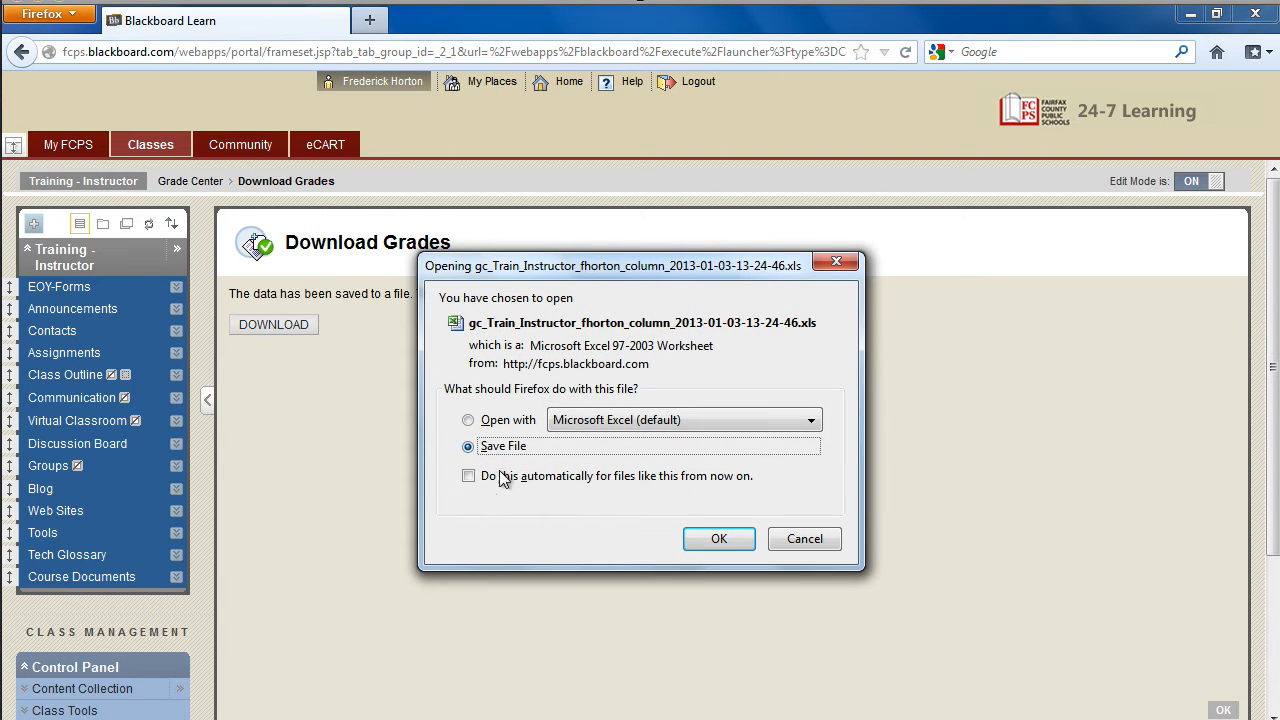
click(469, 421)
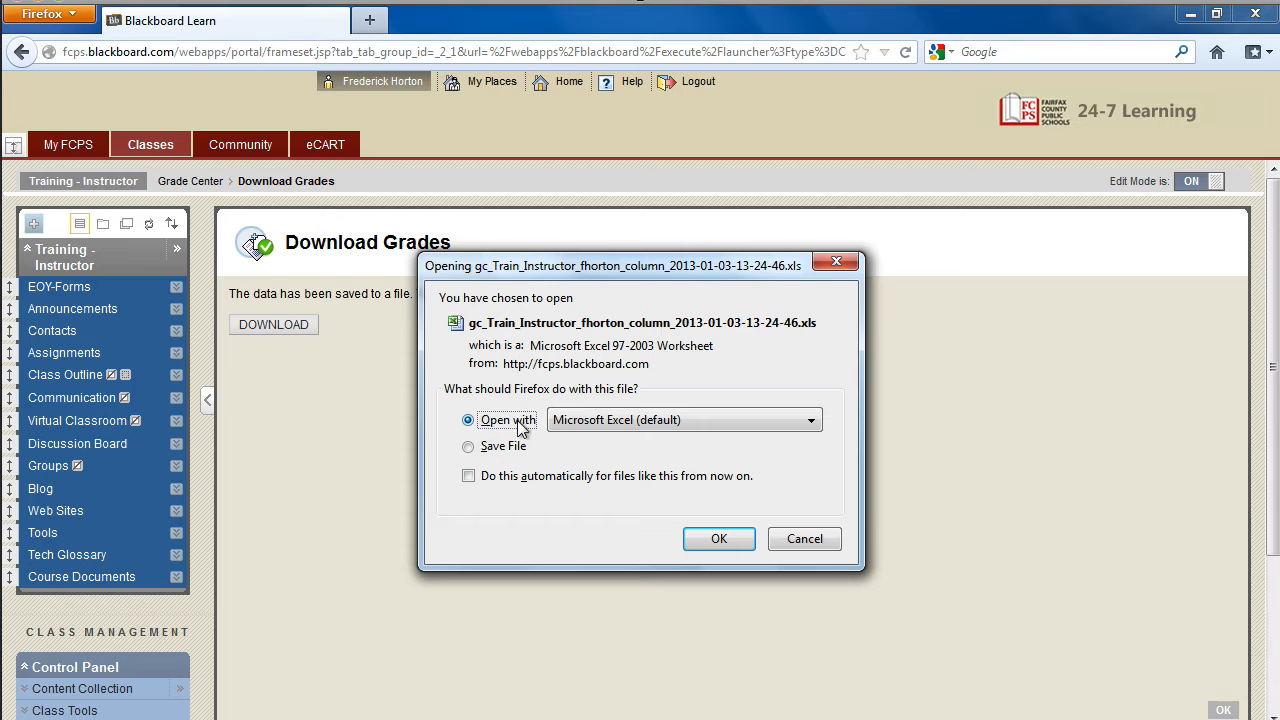
click(471, 448)
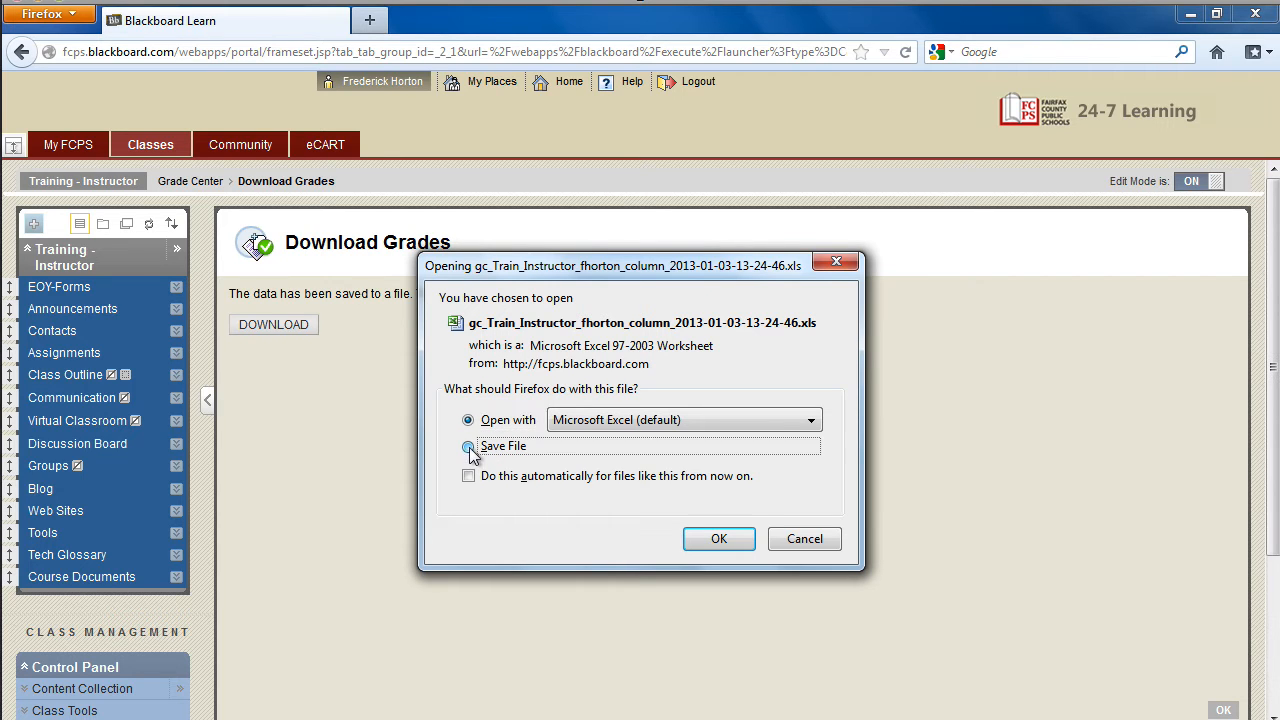
click(716, 540)
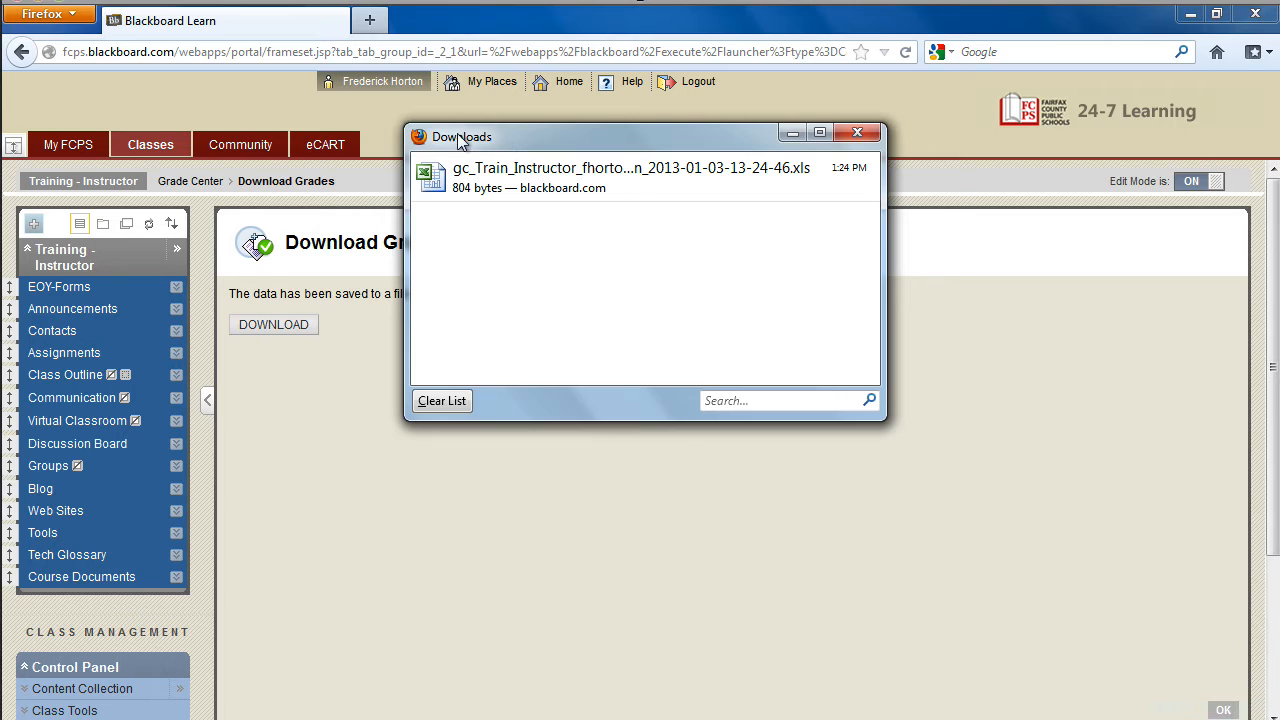
click(438, 403)
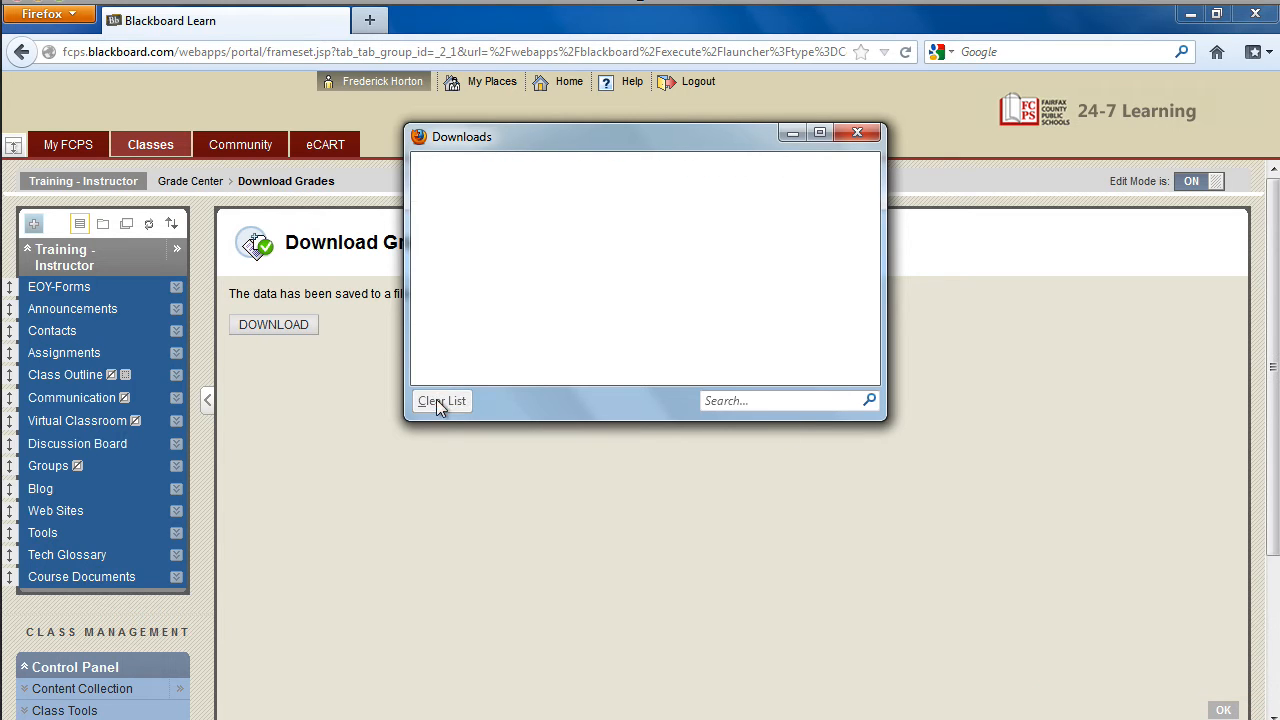
click(848, 136)
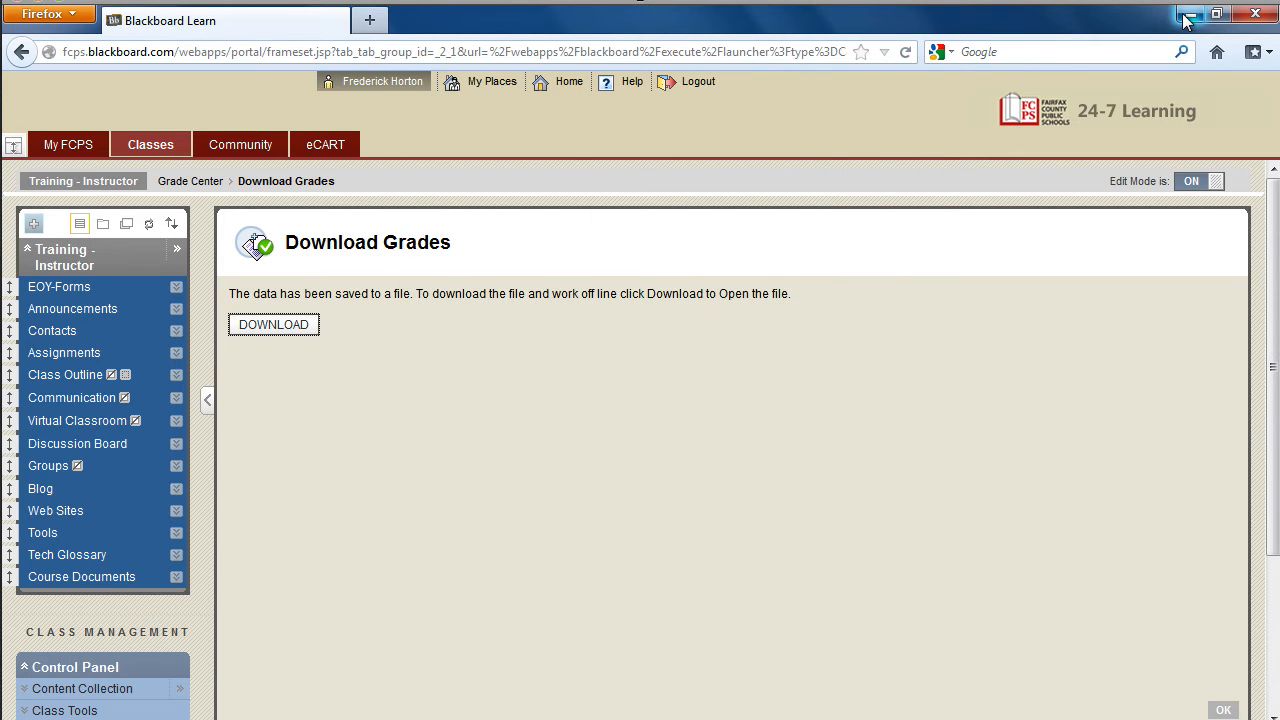
Step: Switch to Windows Explorer, widen the Name column in the Downloads folder, and open the downloaded .xls grades file in Excel despite the format mismatch
click(1188, 18)
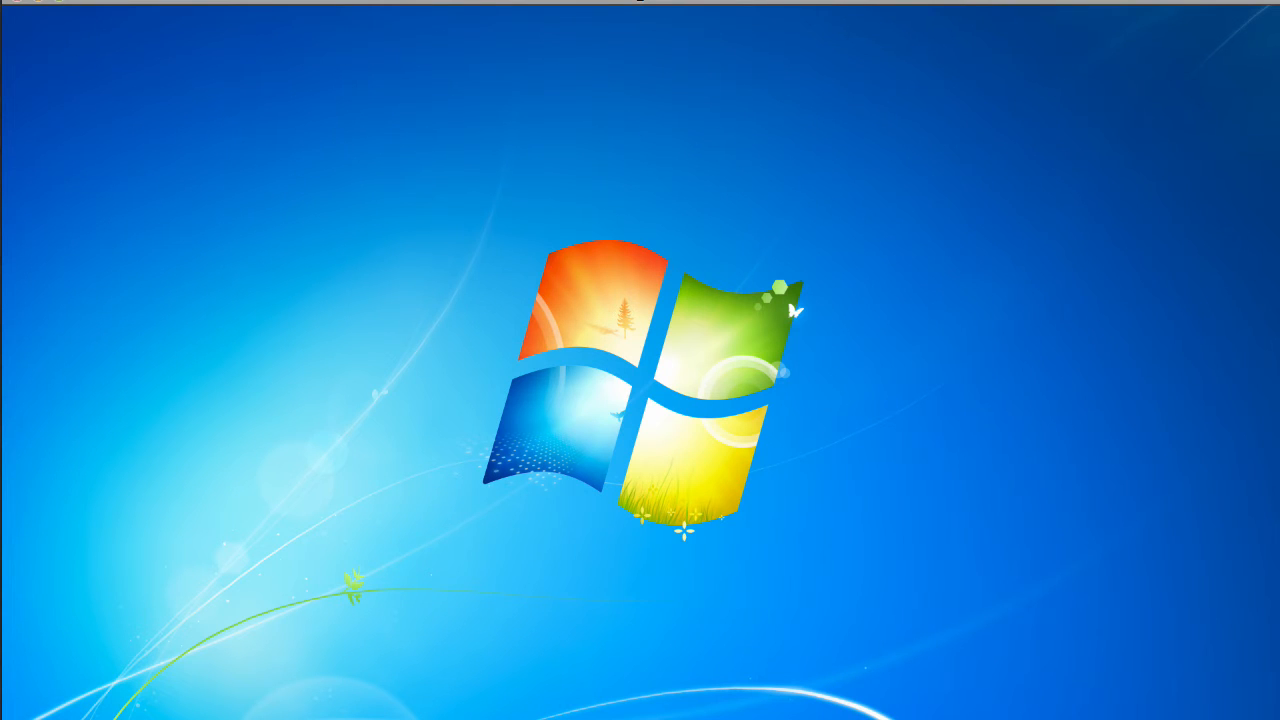
click(326, 718)
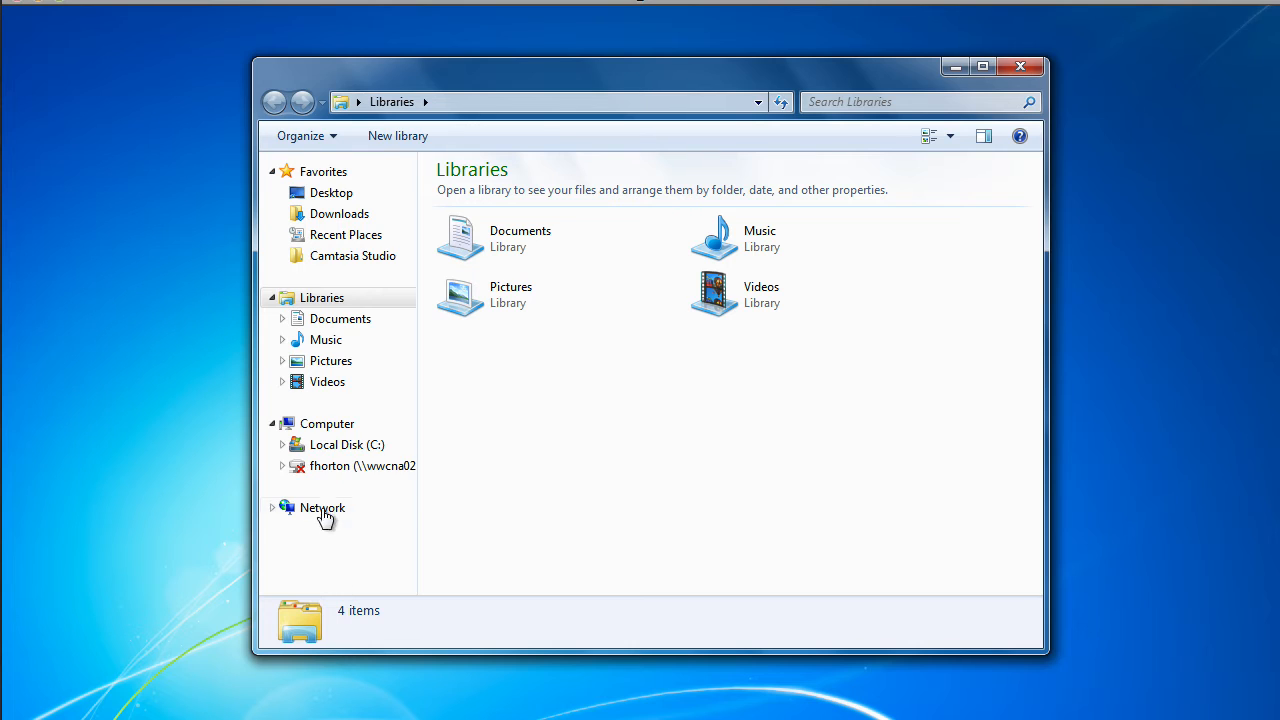
click(322, 216)
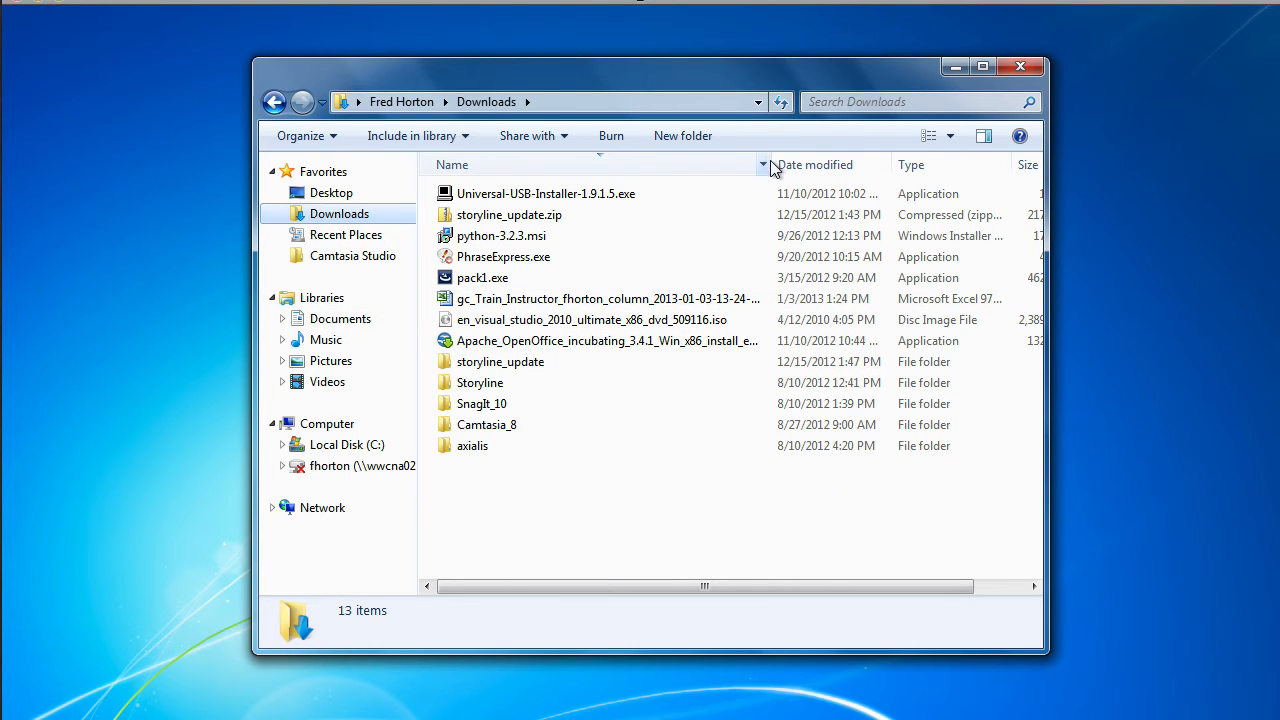
drag(770, 164, 814, 164)
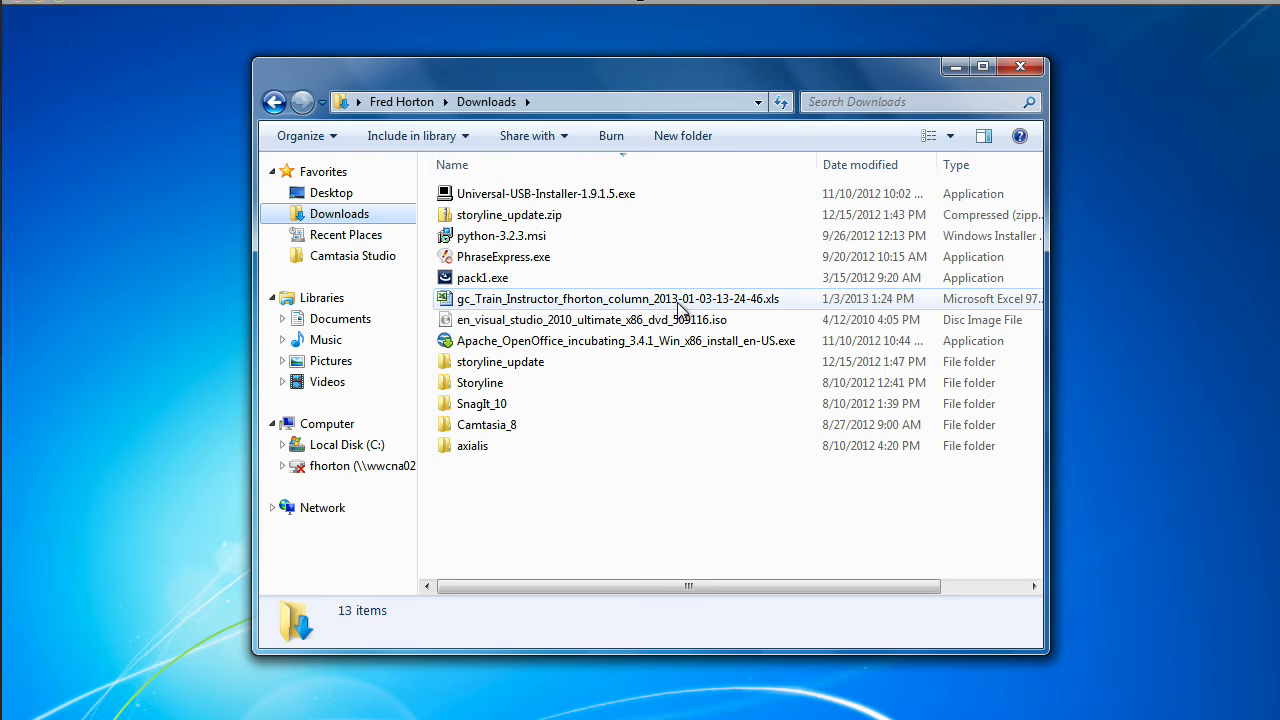
click(508, 302)
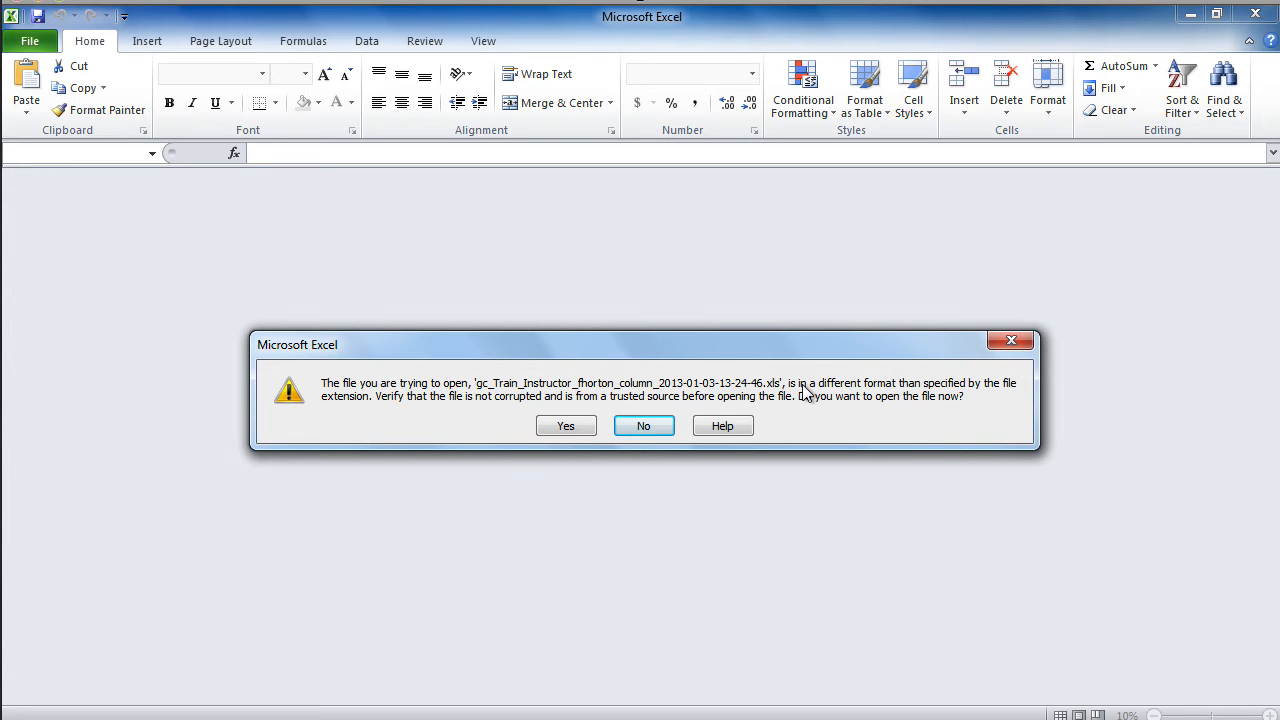
click(567, 426)
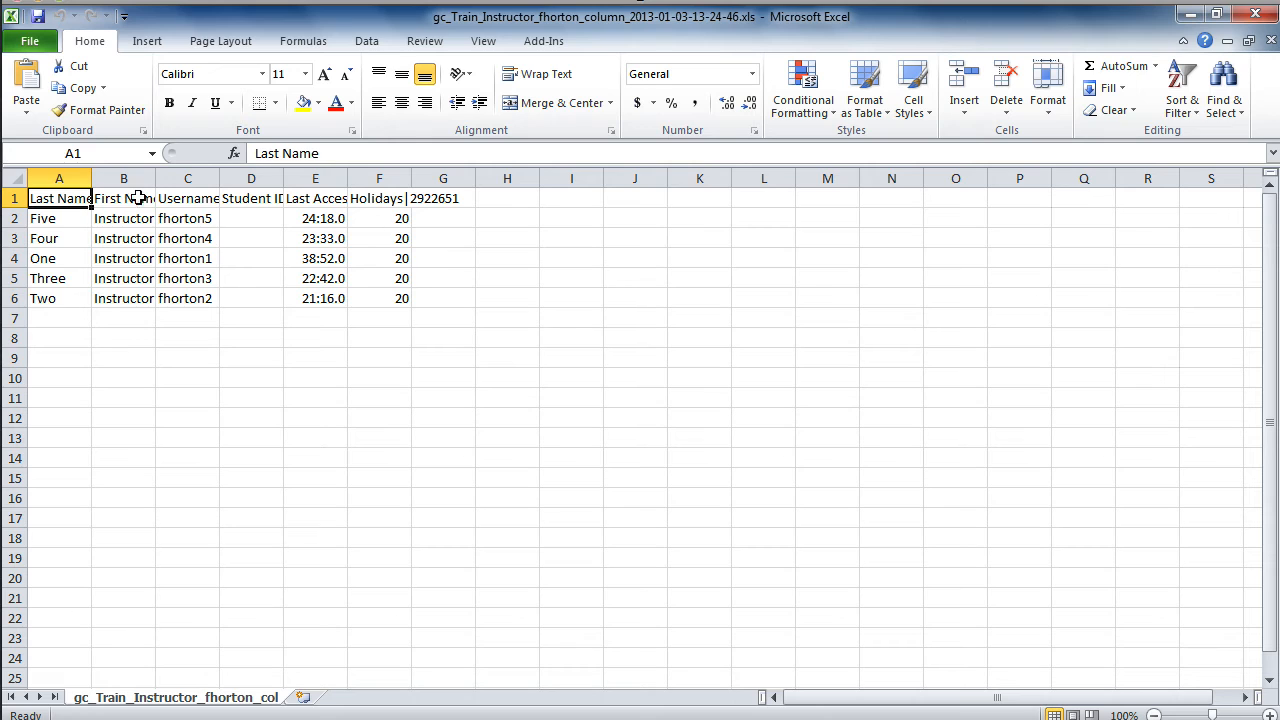
Step: Widen the Last Name, First Name, Username, Student ID and Holidays columns to fit their contents
double_click(92, 178)
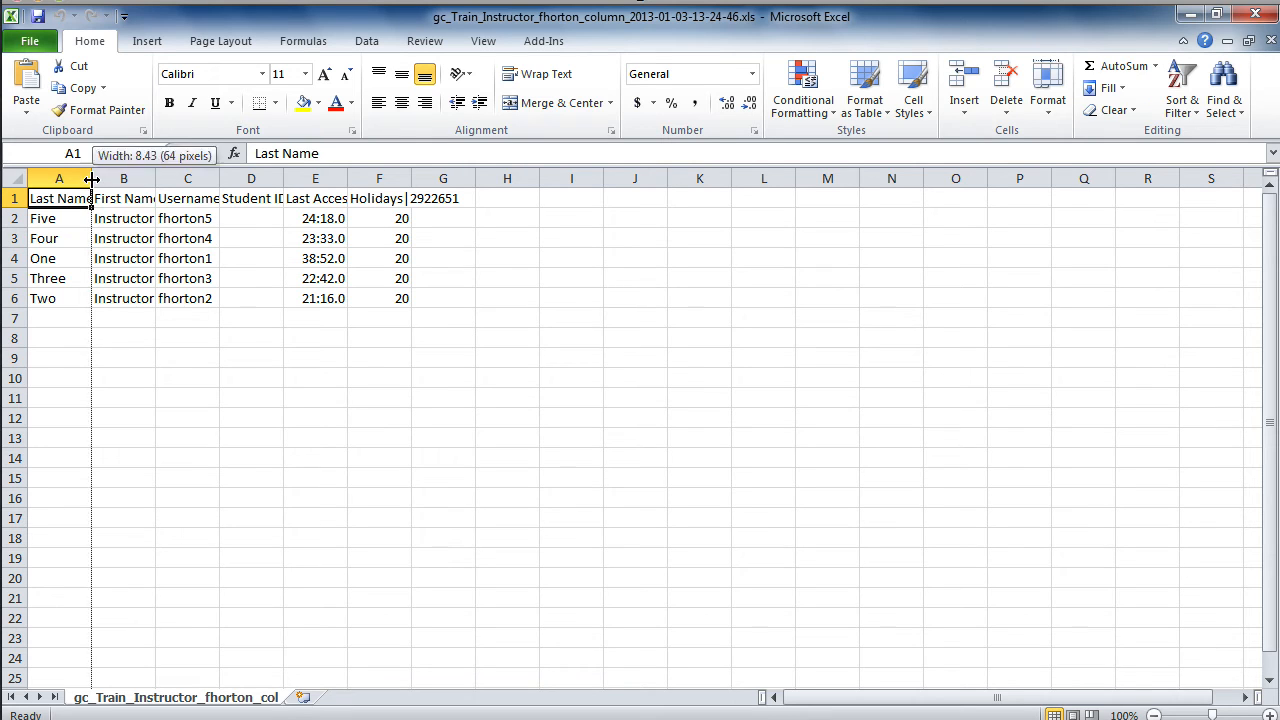
double_click(162, 178)
double_click(237, 178)
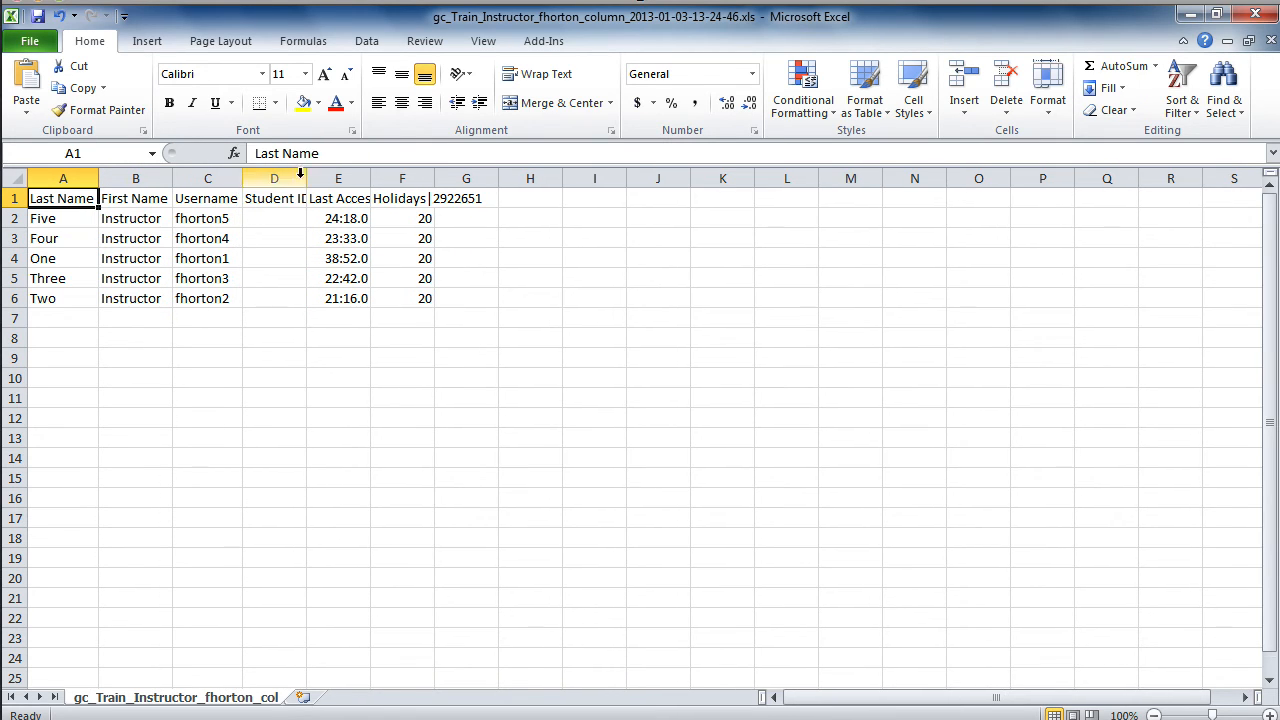
double_click(305, 178)
click(377, 177)
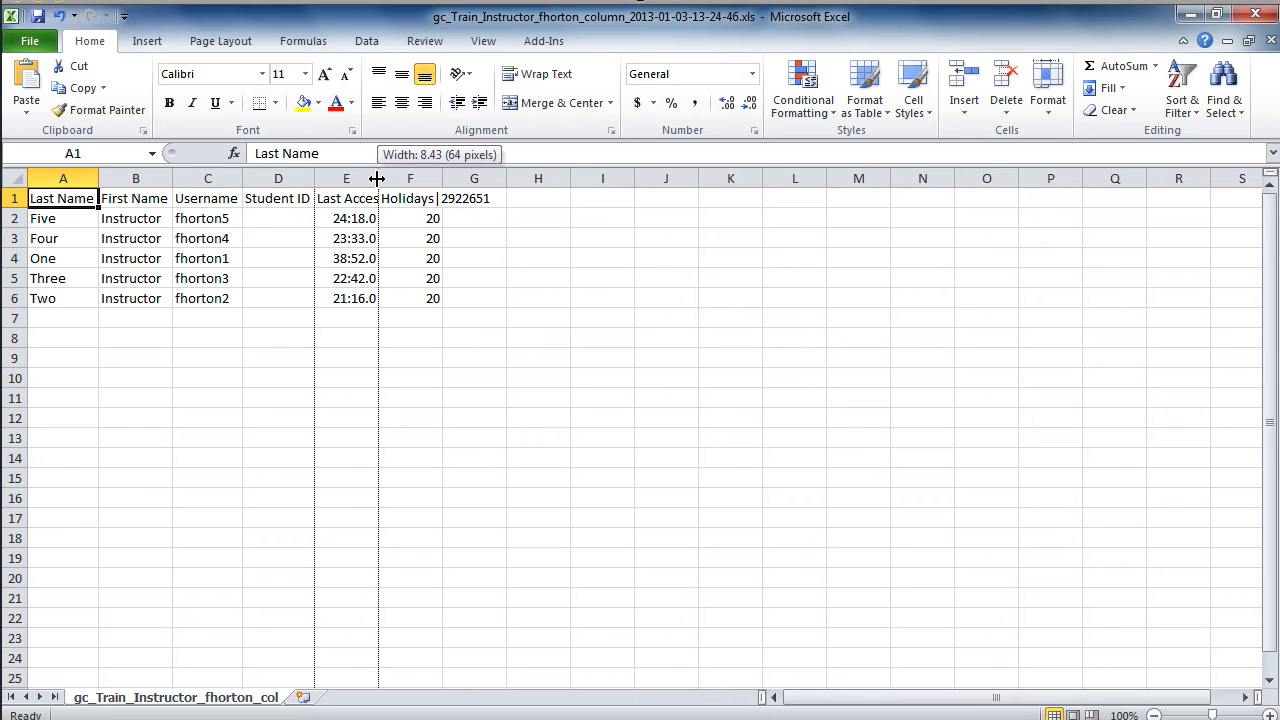
double_click(442, 177)
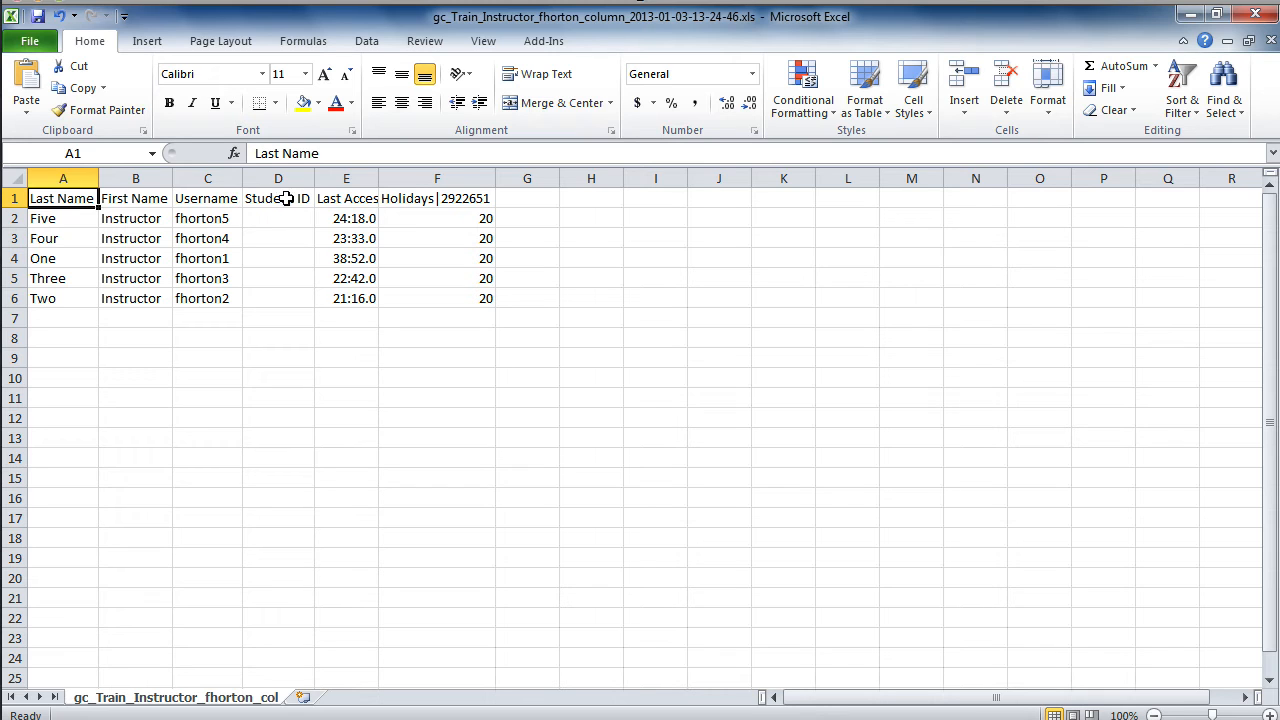
Step: Delete the entire Last Access column from the grades sheet
click(347, 176)
right_click(347, 176)
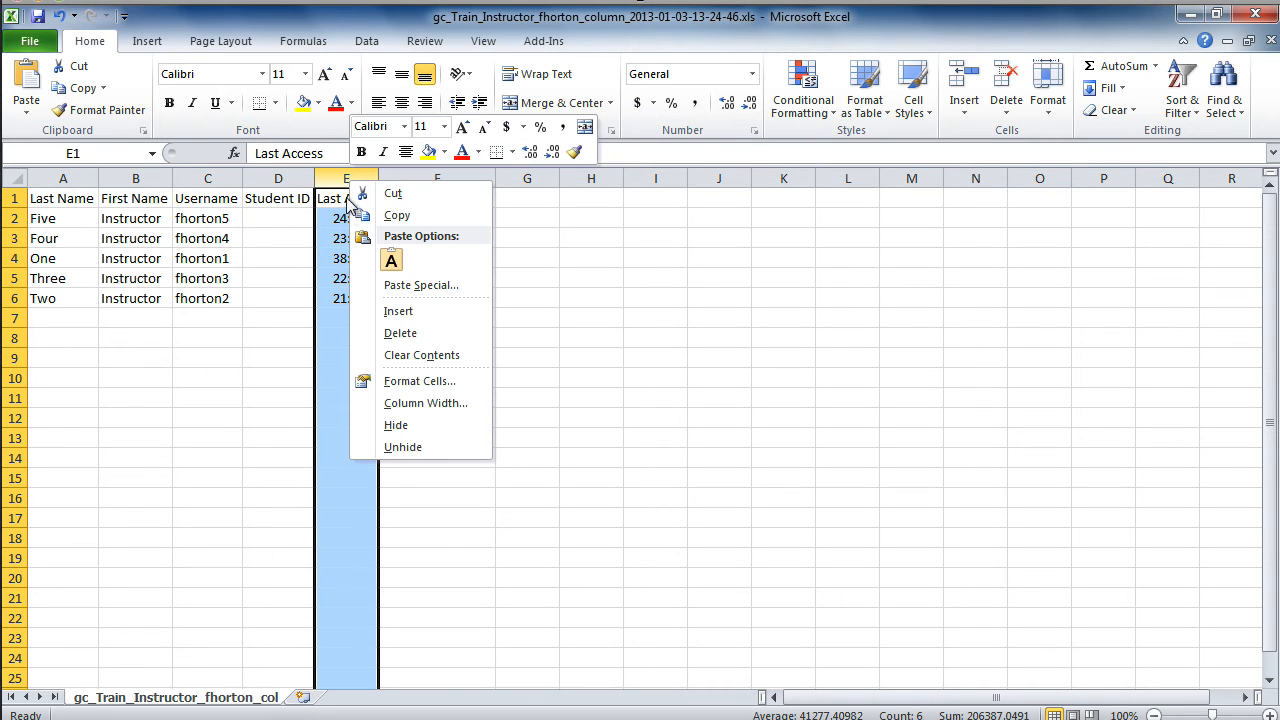
click(392, 334)
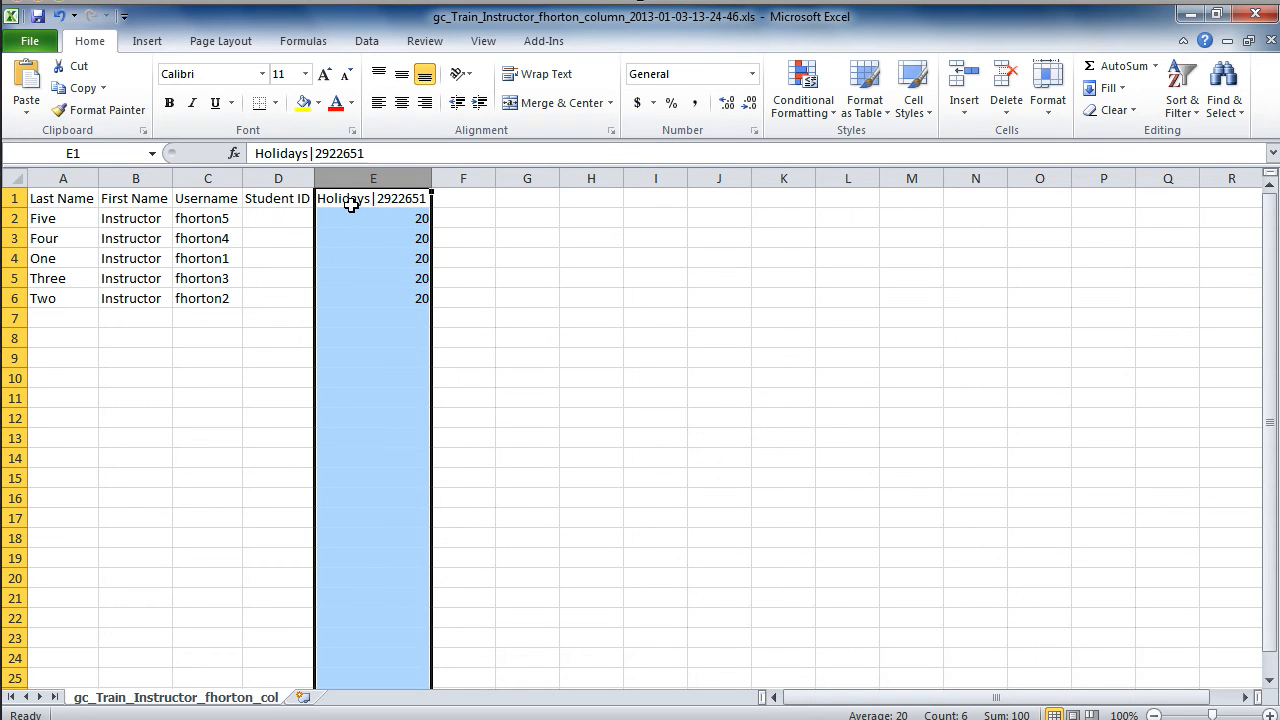
Step: Shorten the header in cell E1 to Holidays and save the file, keeping its Unicode Text format
double_click(409, 200)
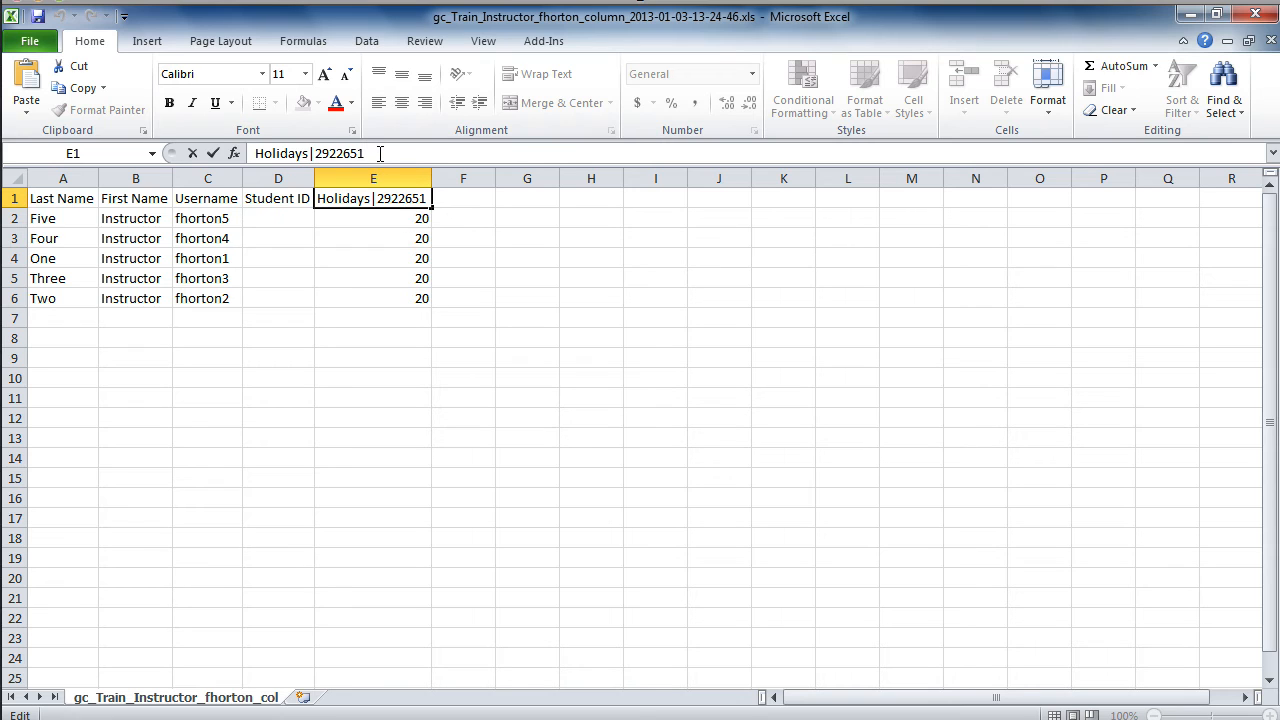
key(BackSpace)
key(BackSpace)
key(BackSpace)
key(BackSpace)
key(BackSpace)
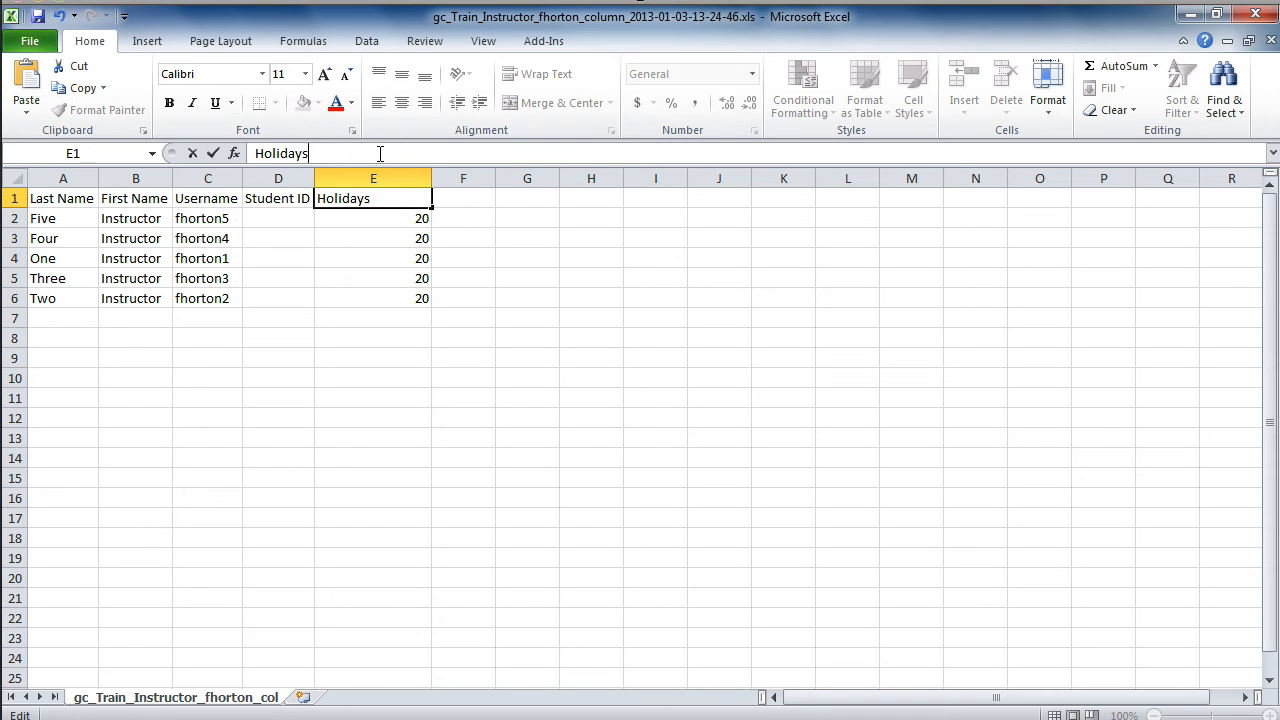
click(336, 222)
click(350, 254)
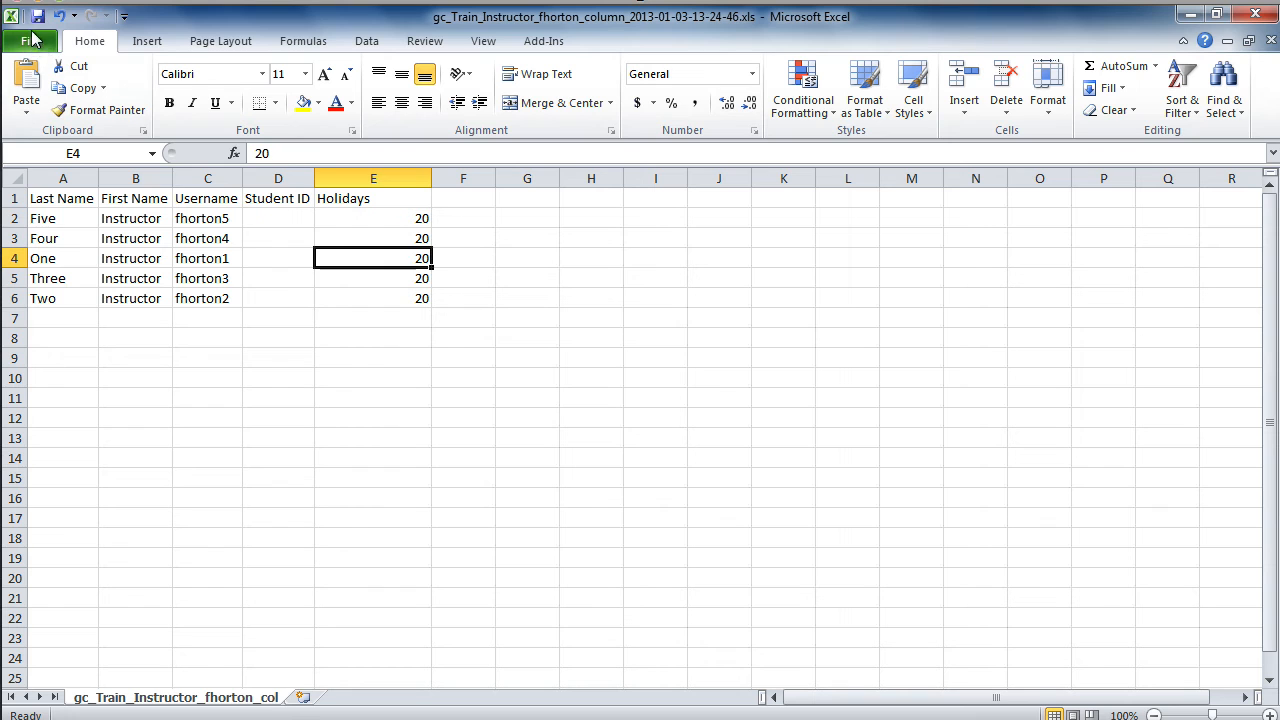
click(37, 16)
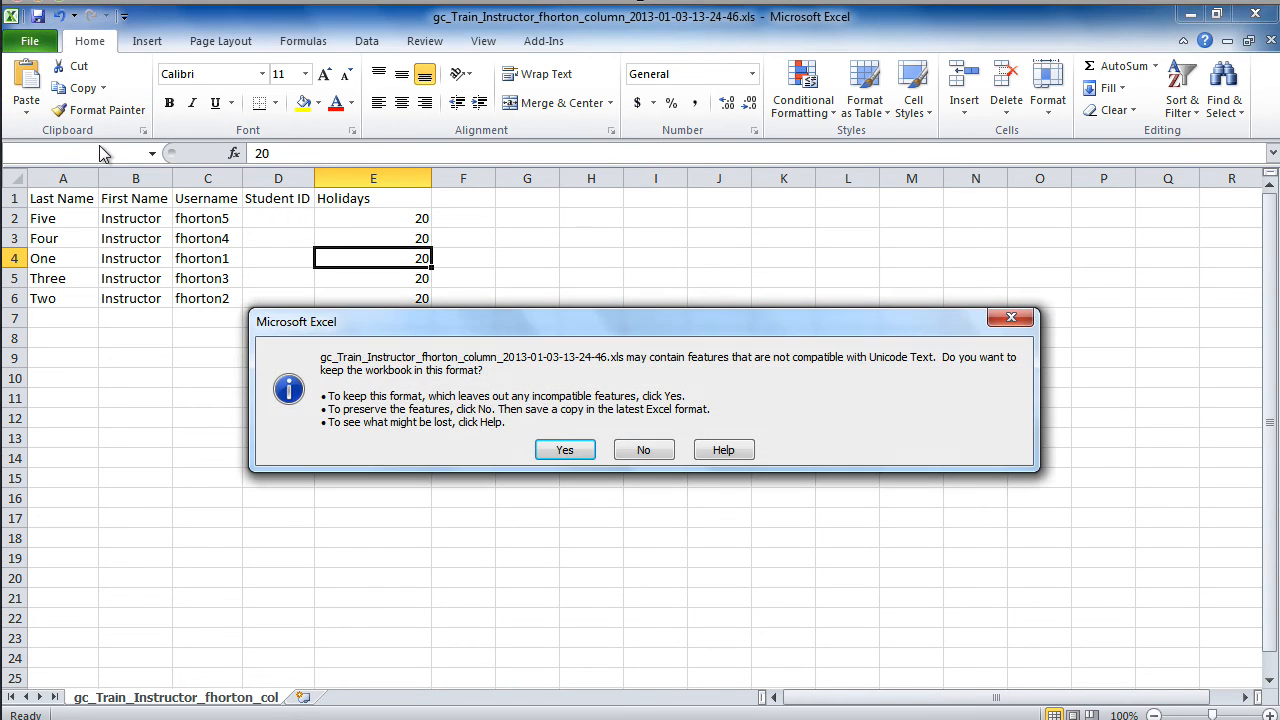
click(566, 451)
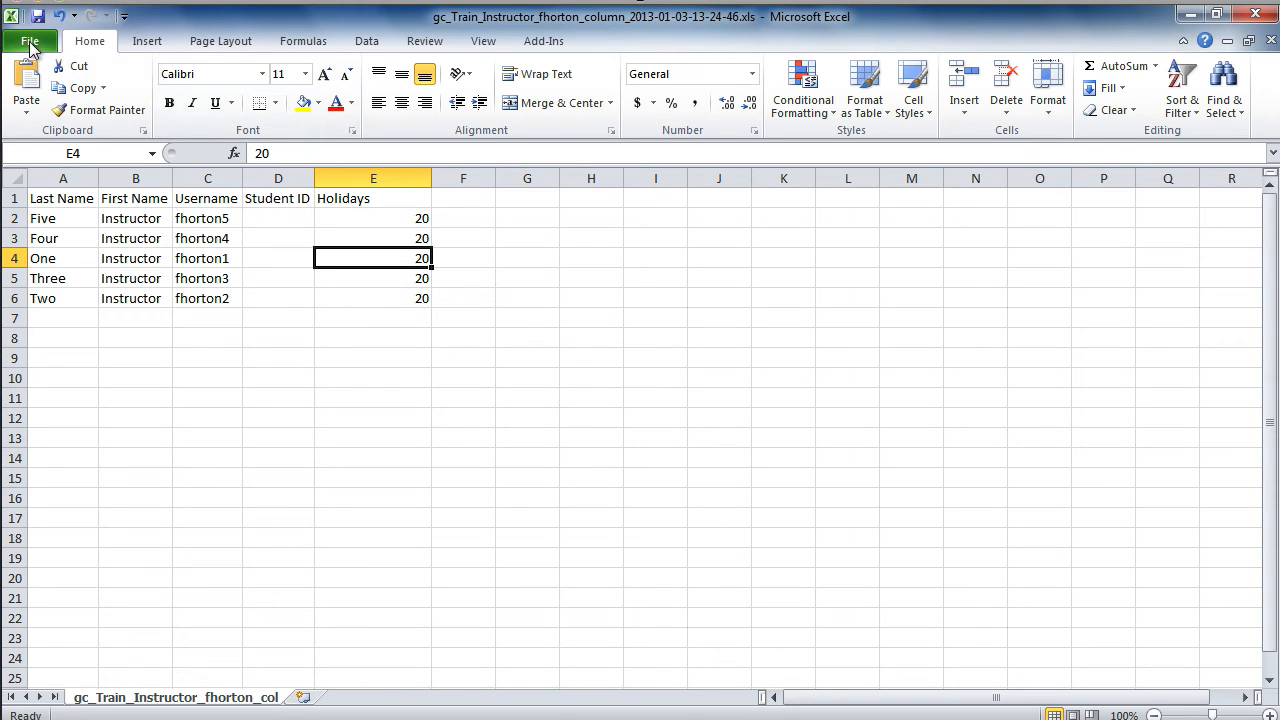
Step: Save a copy of the grades as an Excel Workbook (*.xlsx) named Blackboard_Holidays_VoiceBoard in the Documents library
click(30, 44)
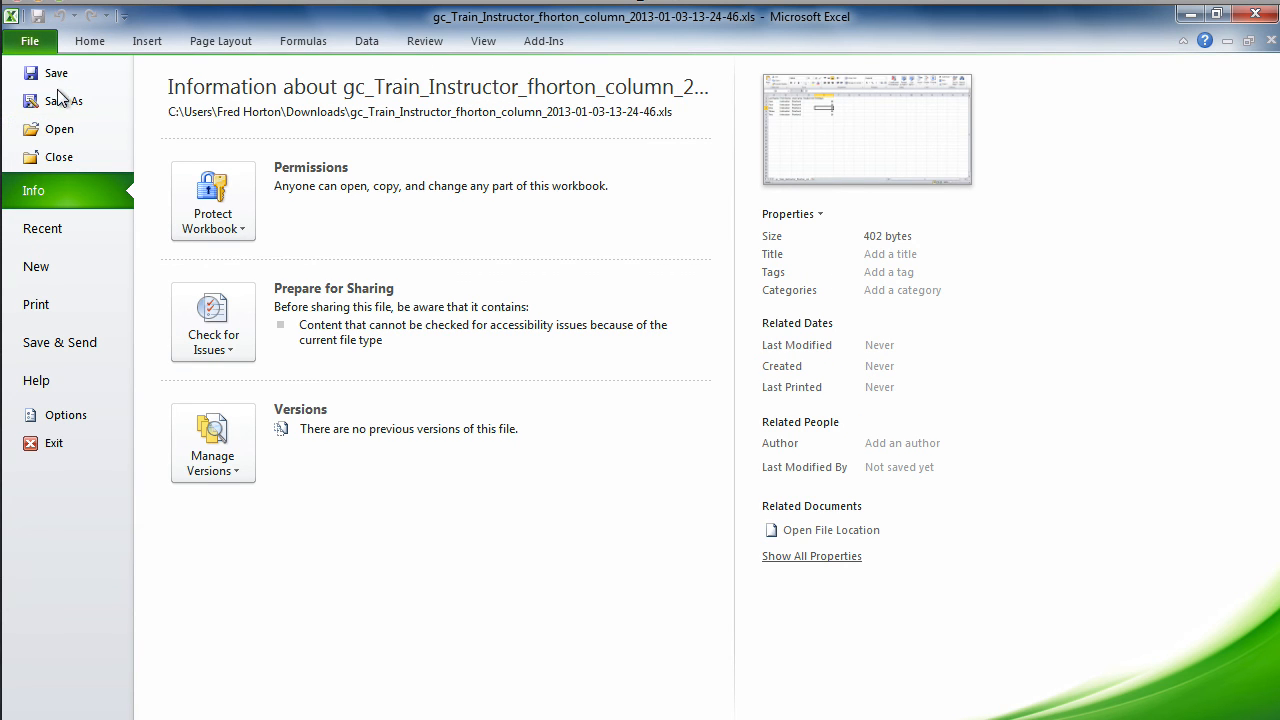
click(58, 102)
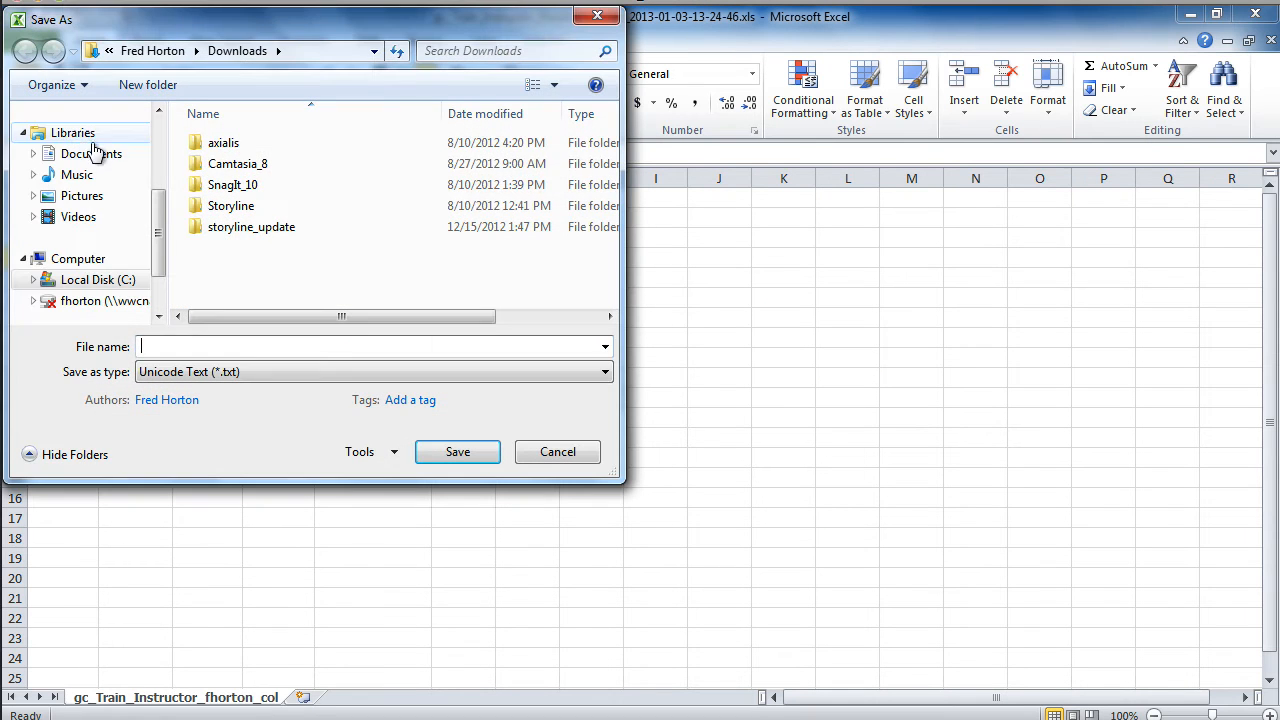
click(248, 371)
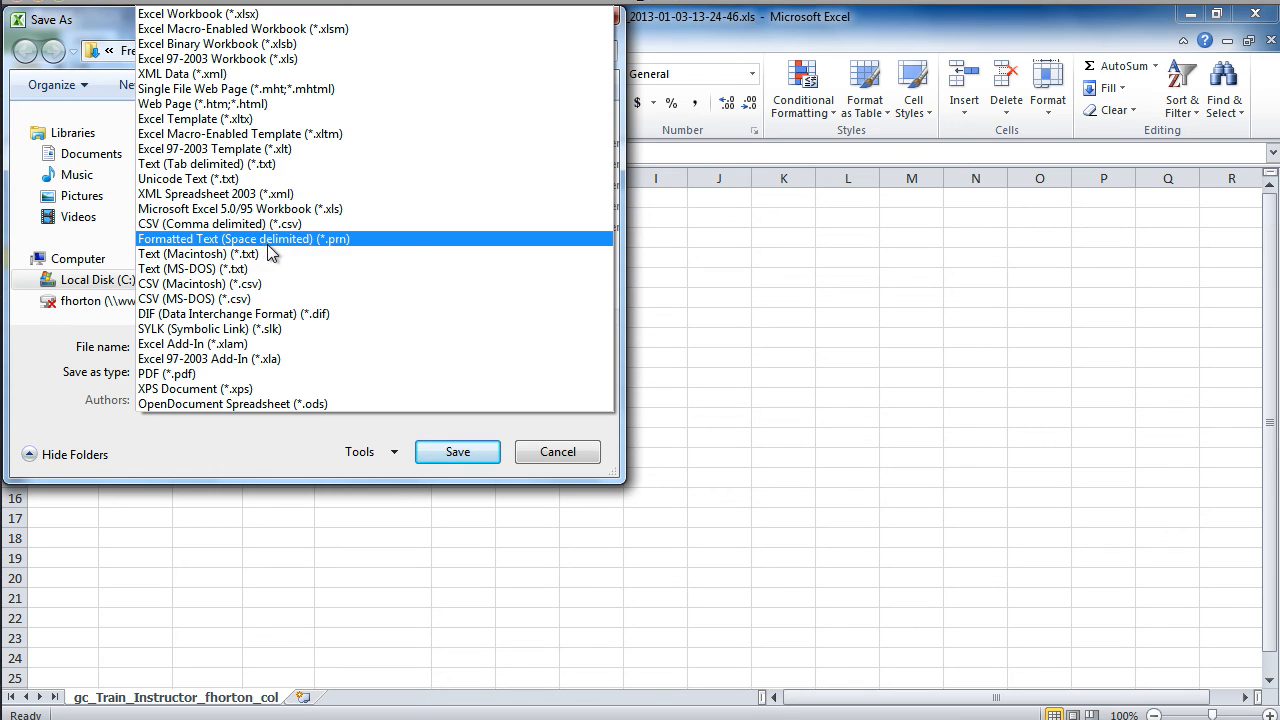
click(200, 17)
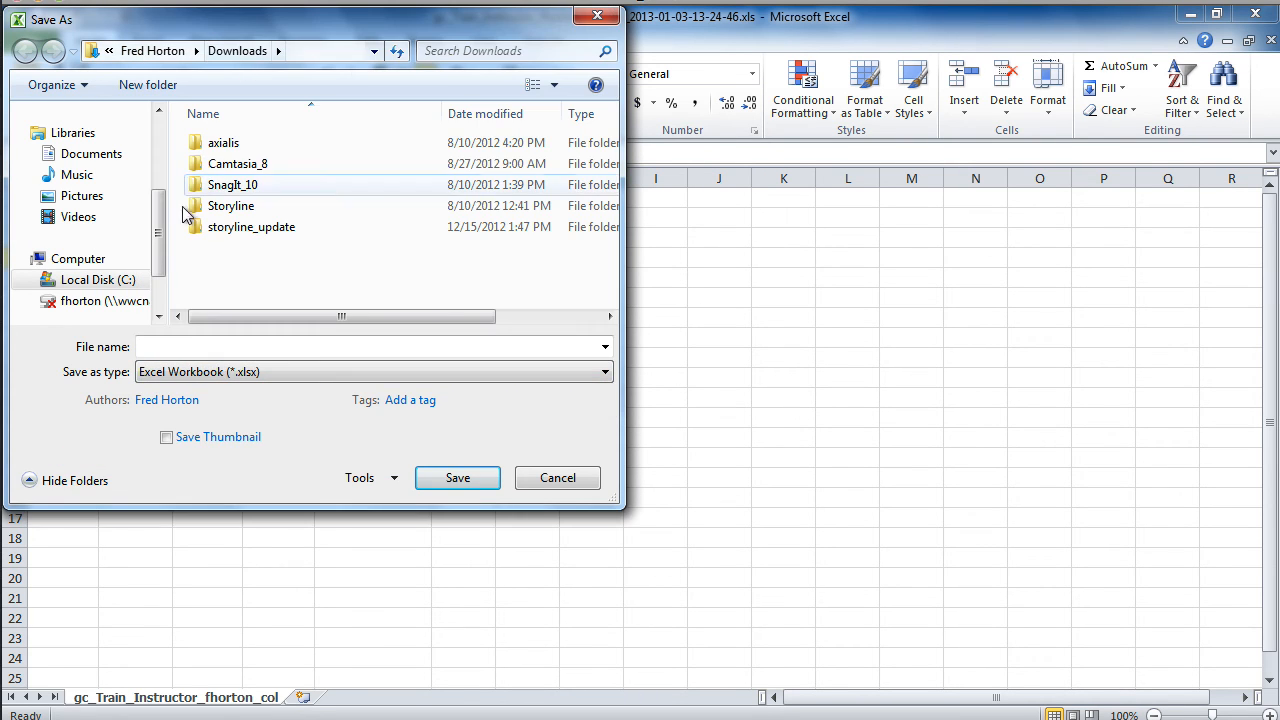
click(187, 342)
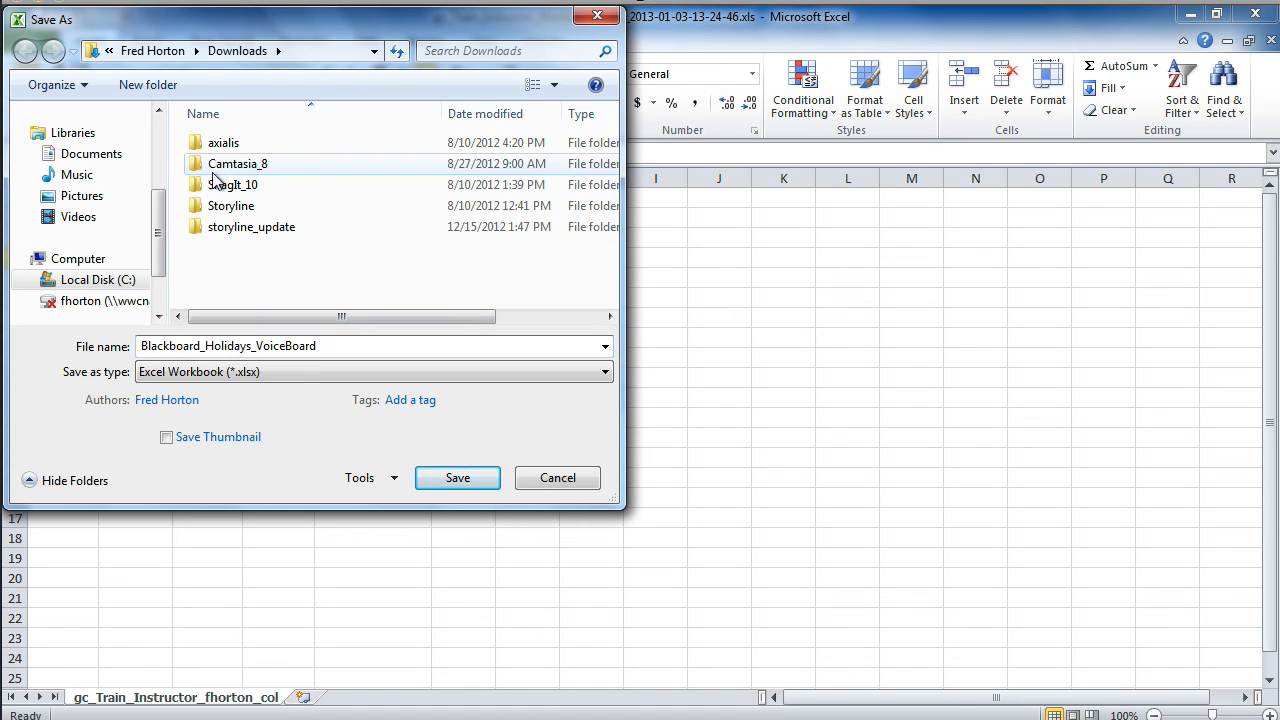
click(93, 155)
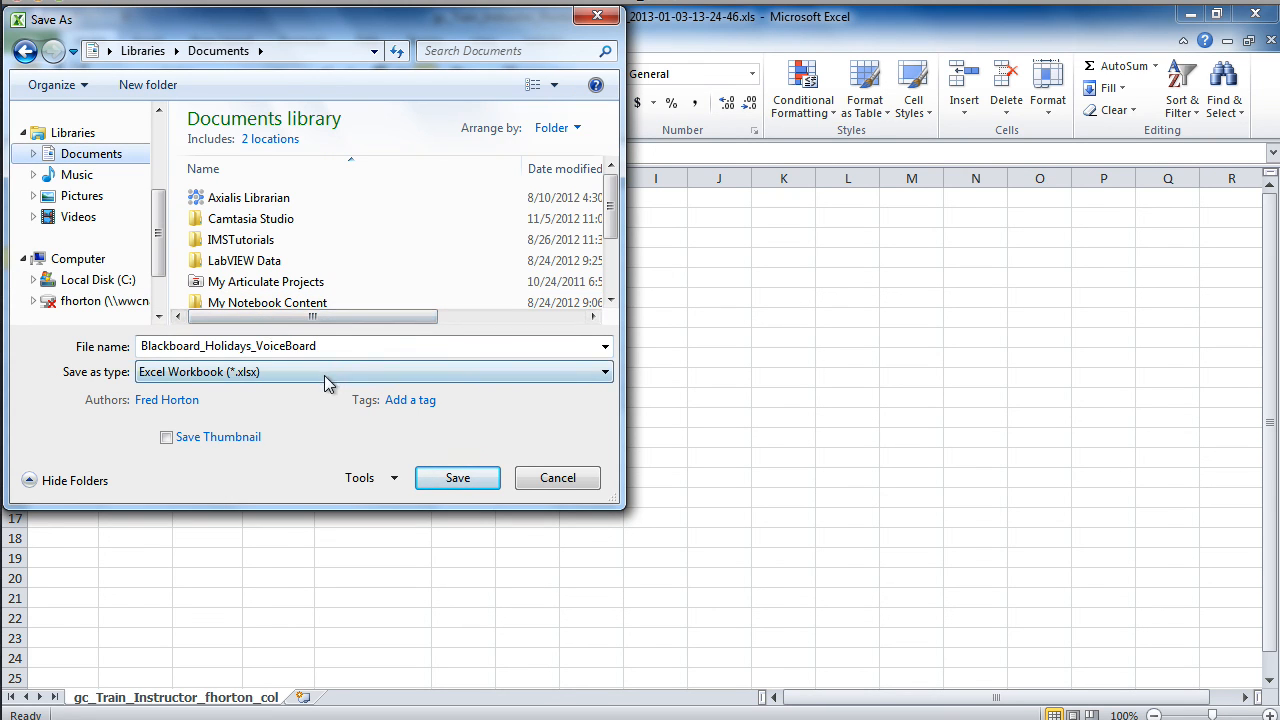
click(460, 482)
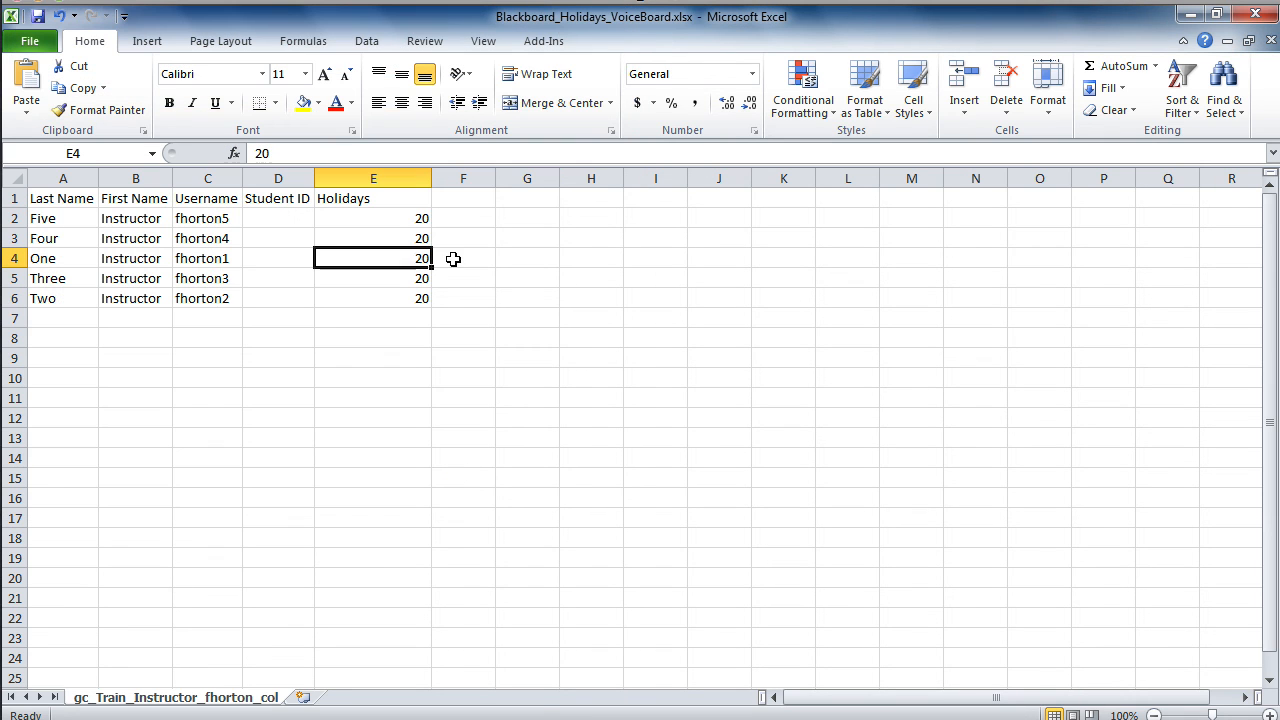